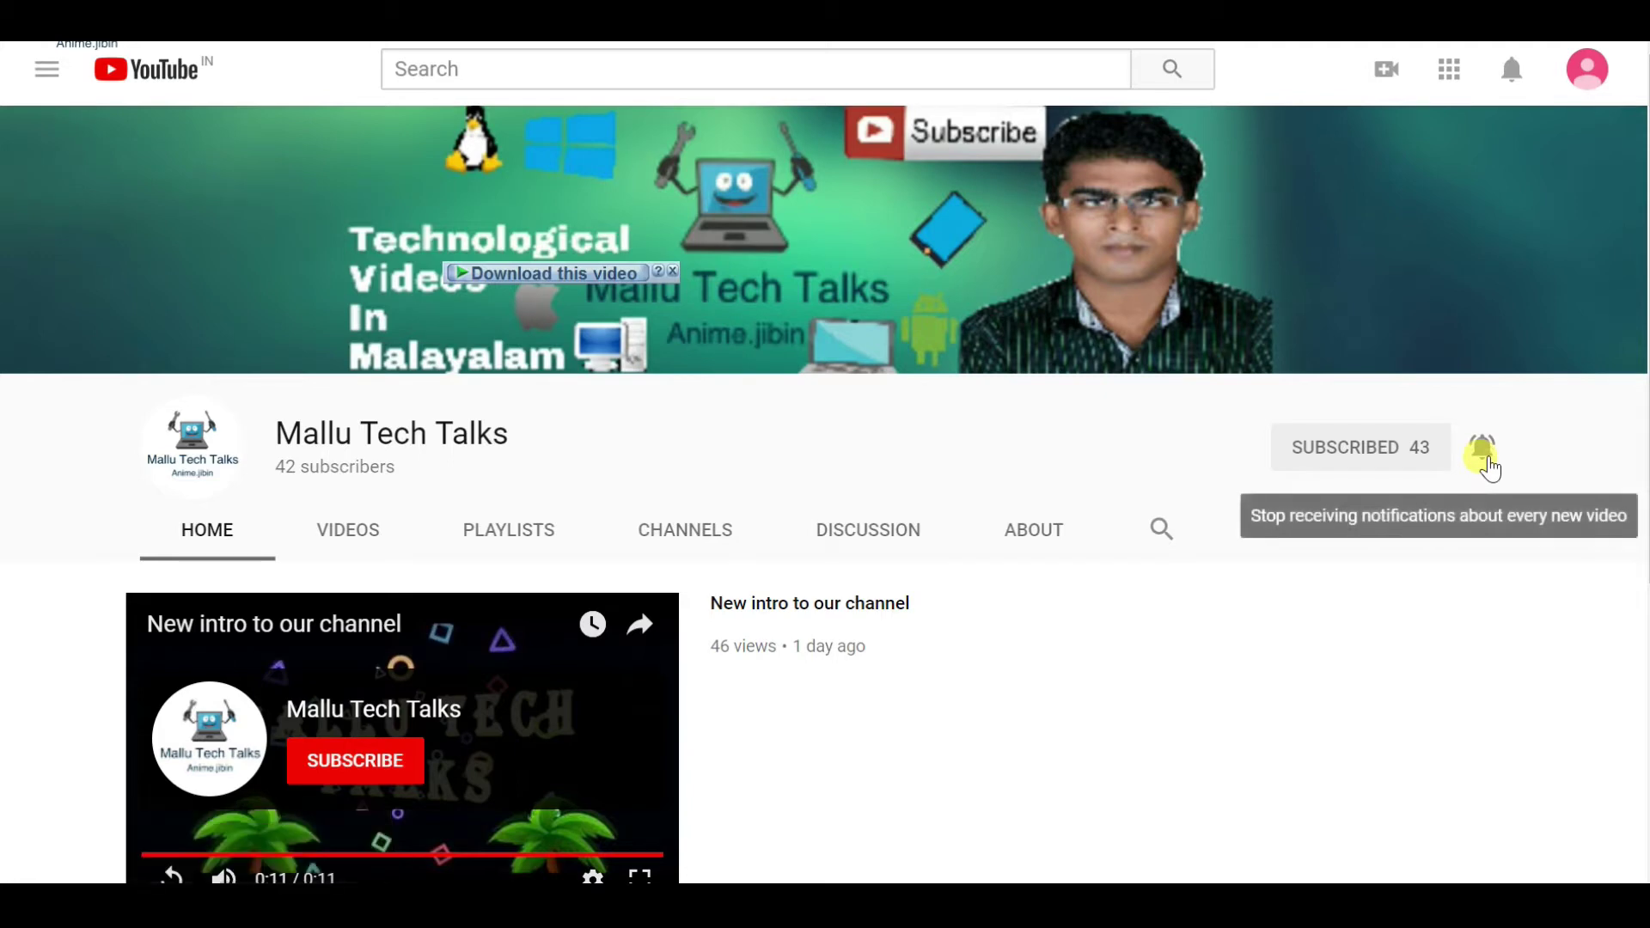
pyautogui.click(1491, 464)
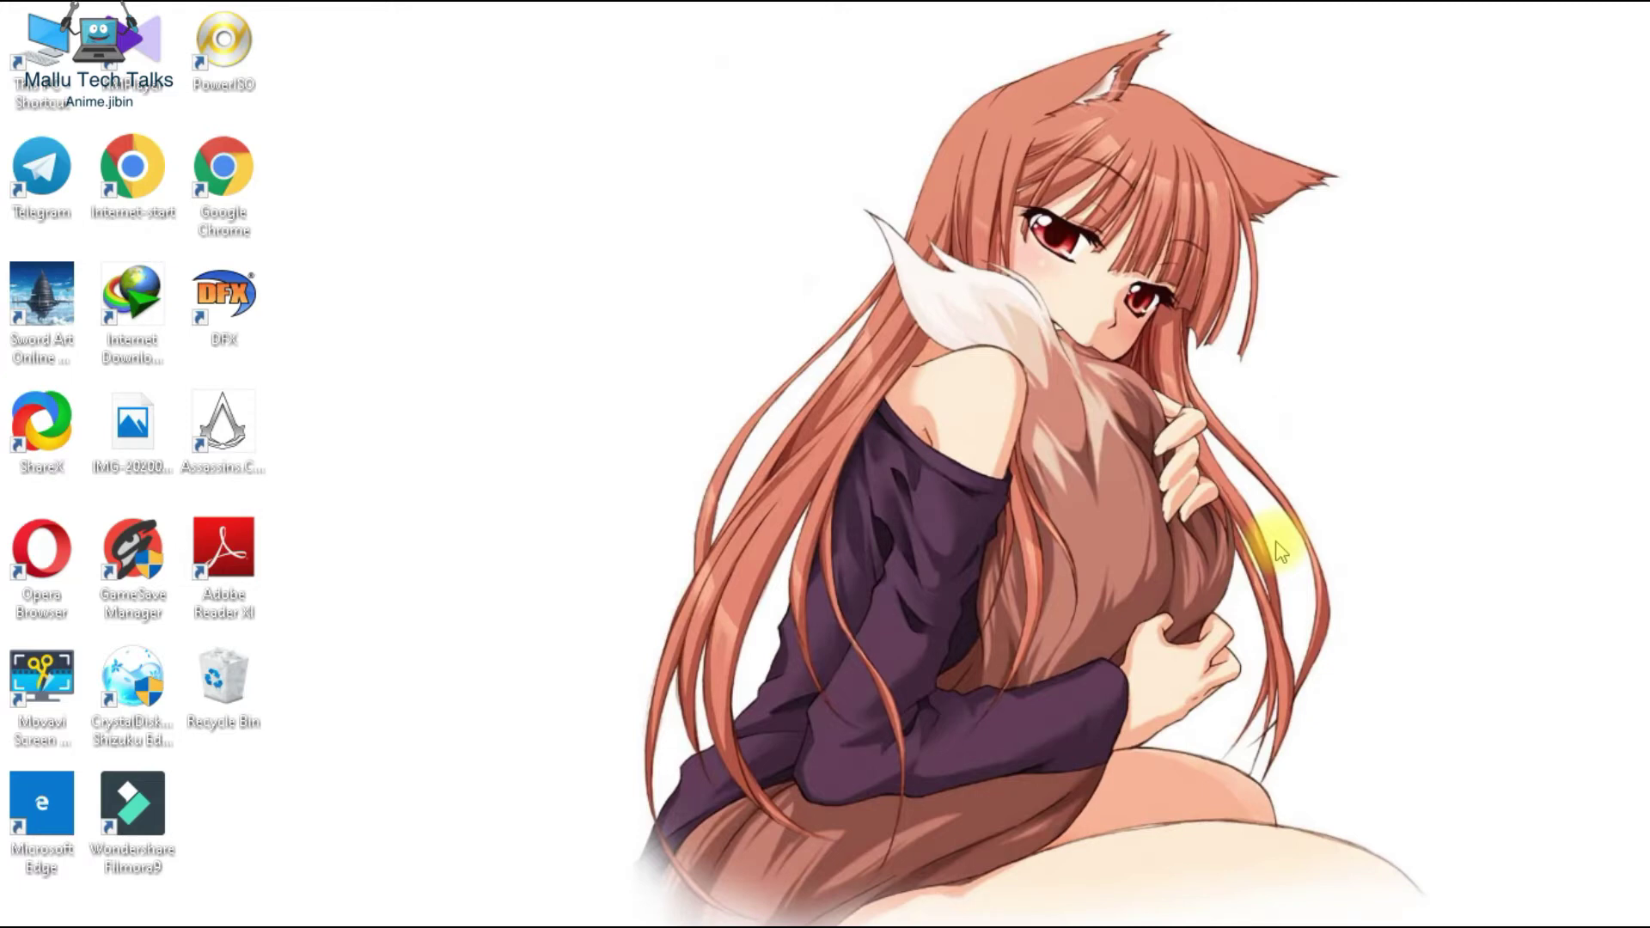
# - Open the computer's basic system information window, review it and close it
pyautogui.press('super+Pause')
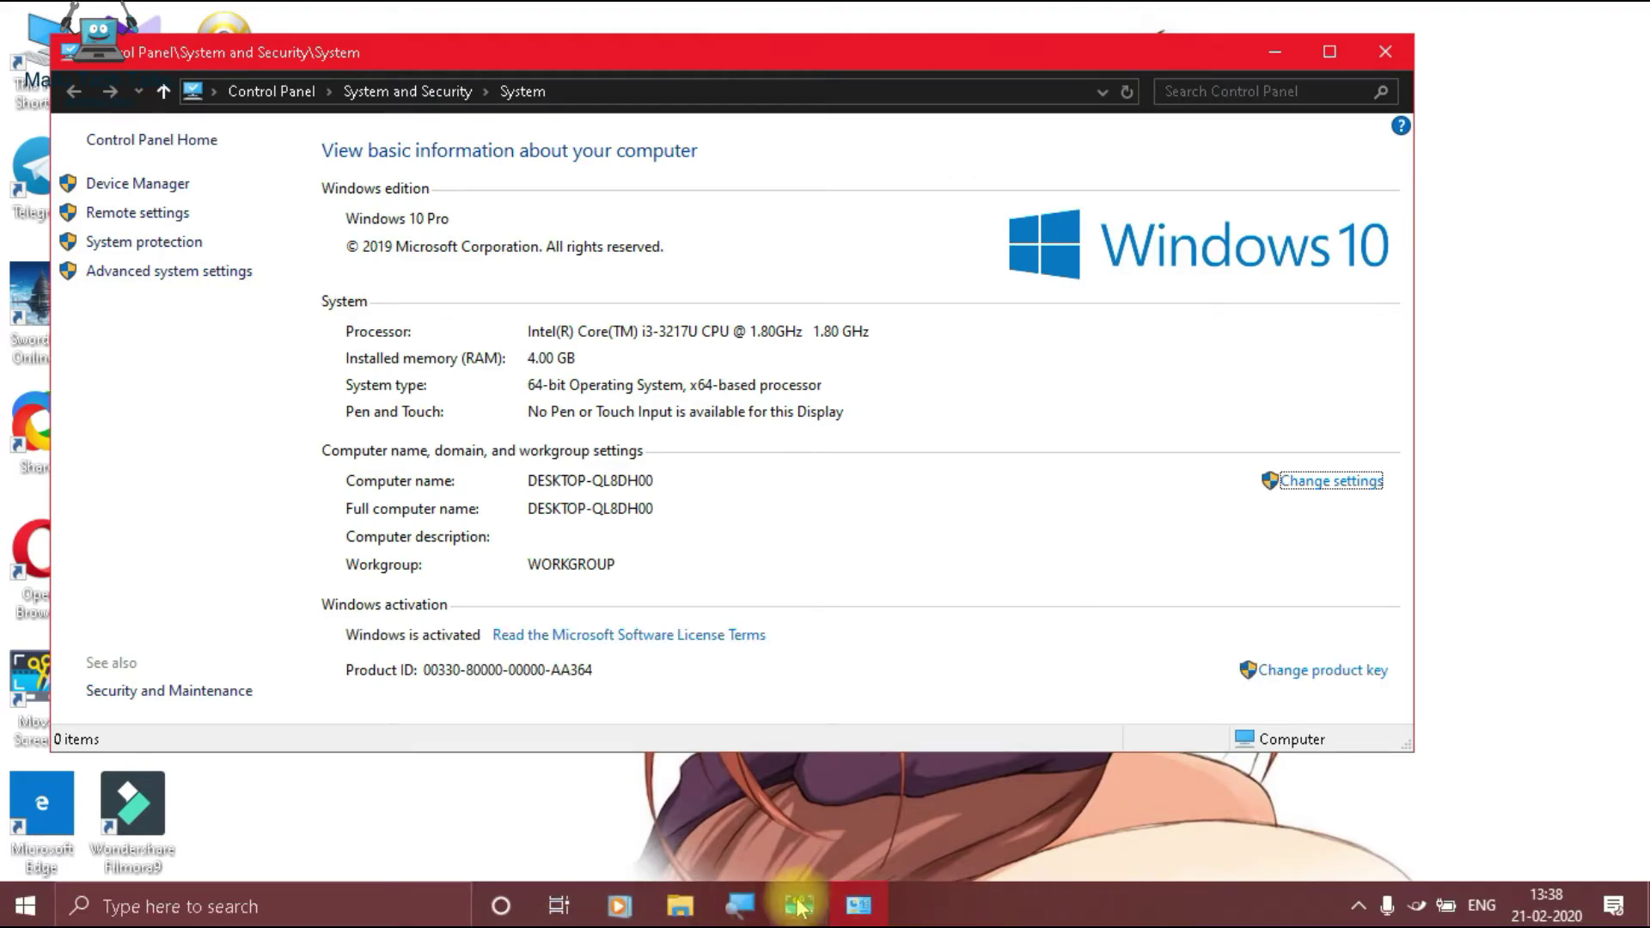
pyautogui.click(744, 917)
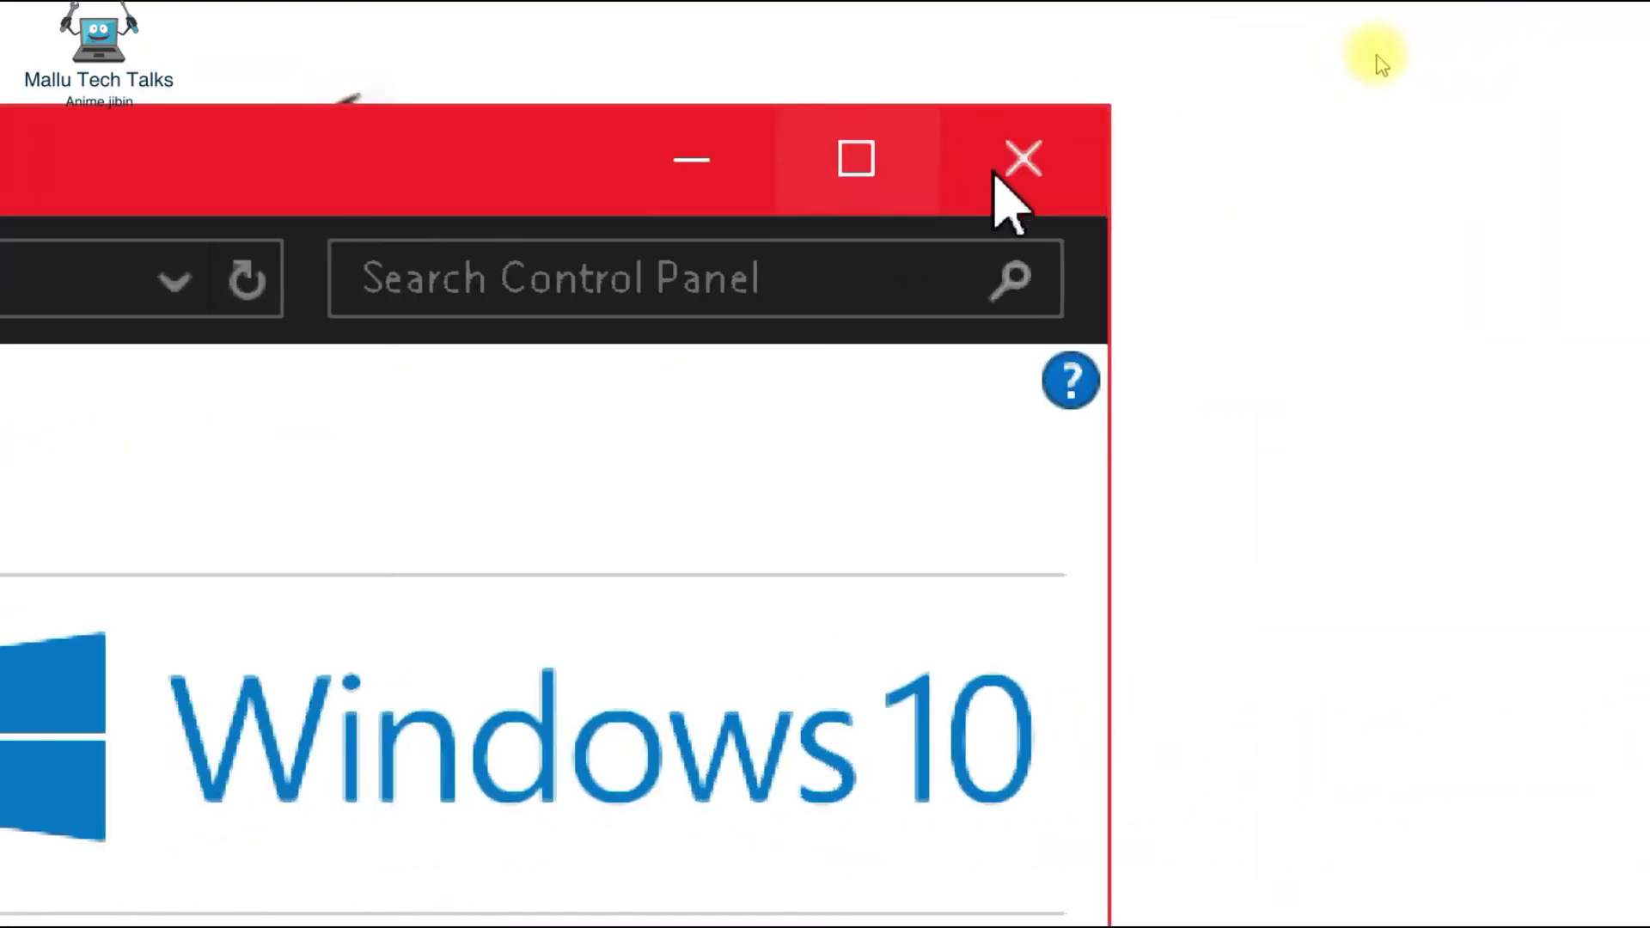
pyautogui.click(1015, 156)
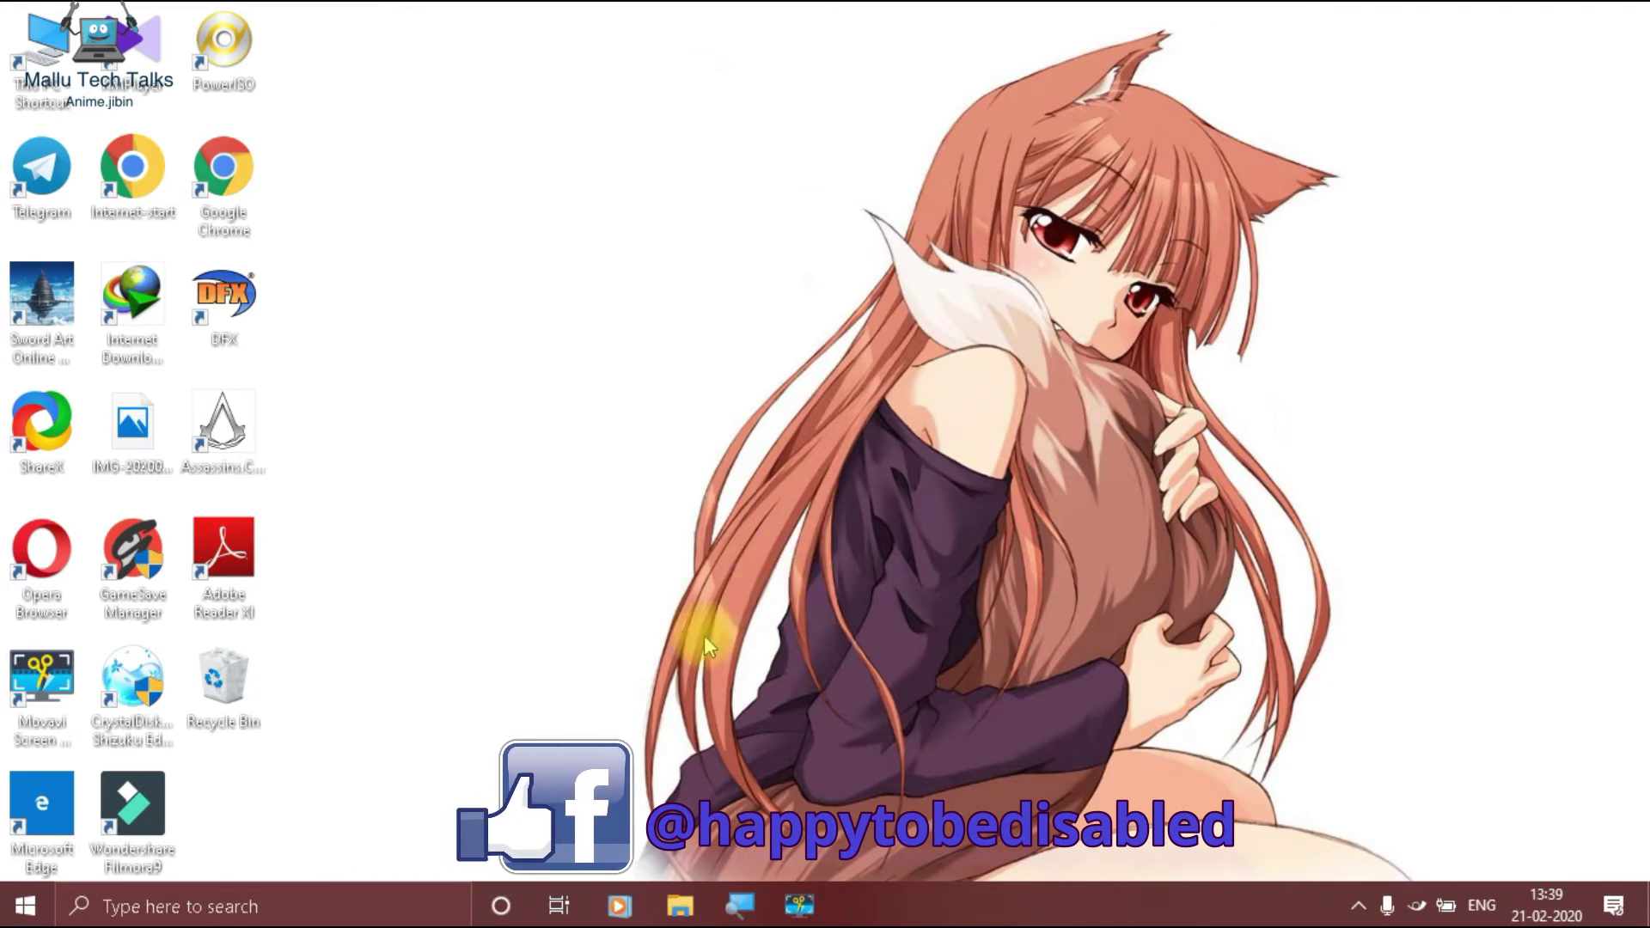
# - Search Windows for "control" and pin the Control Panel app to both Start and the taskbar
pyautogui.press('super')
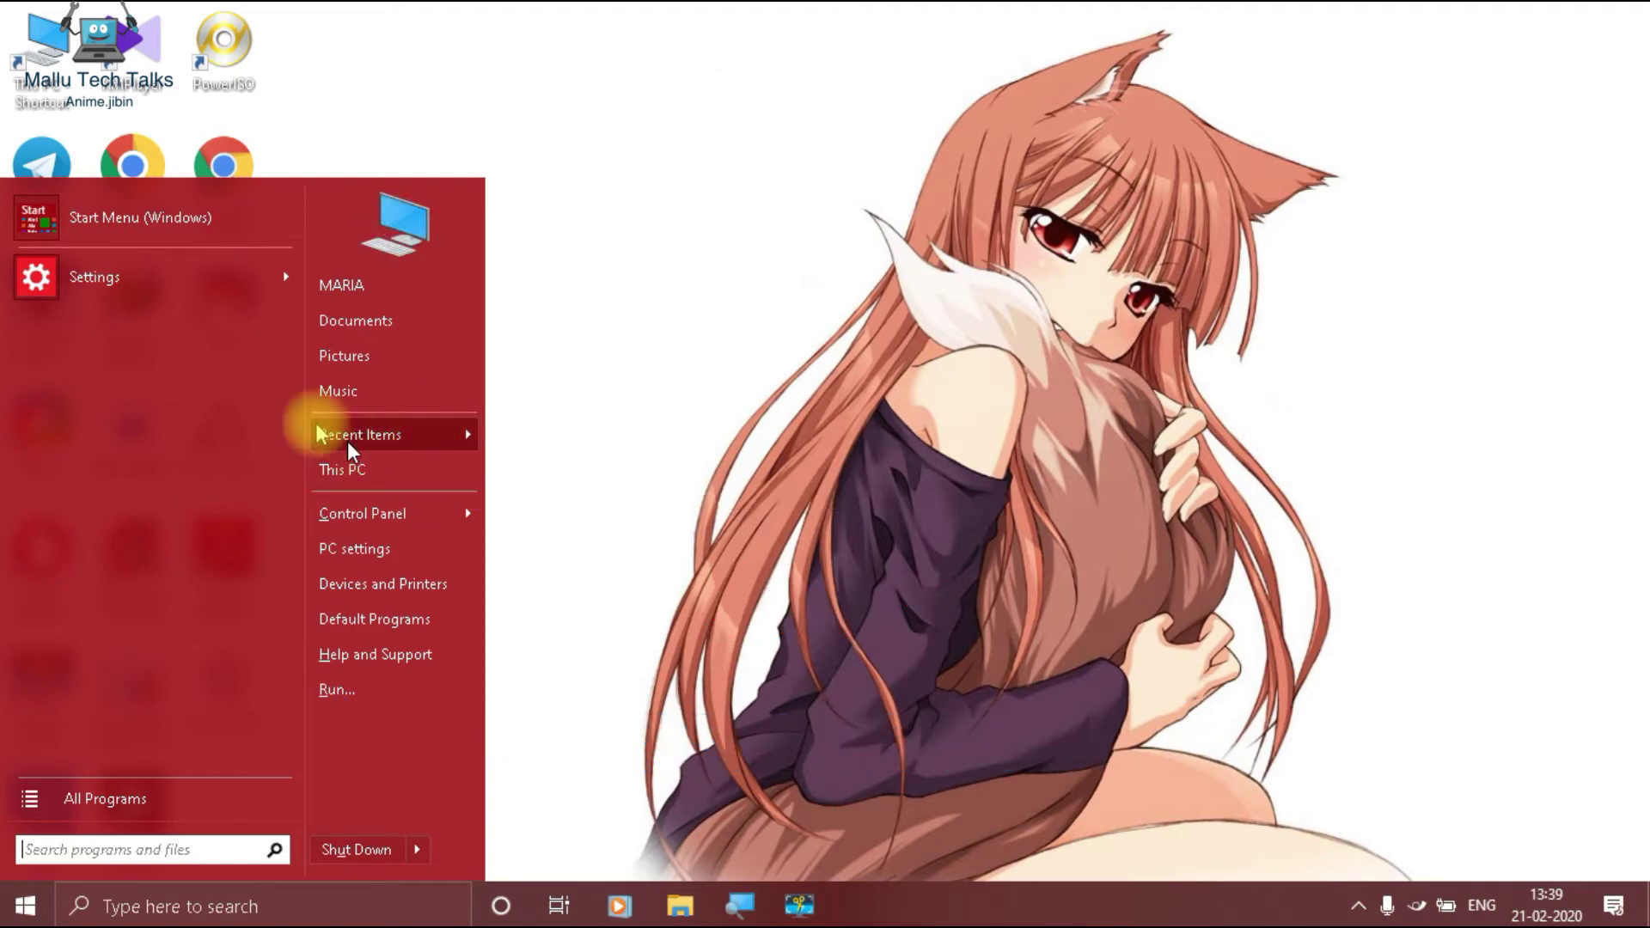
pyautogui.click(67, 223)
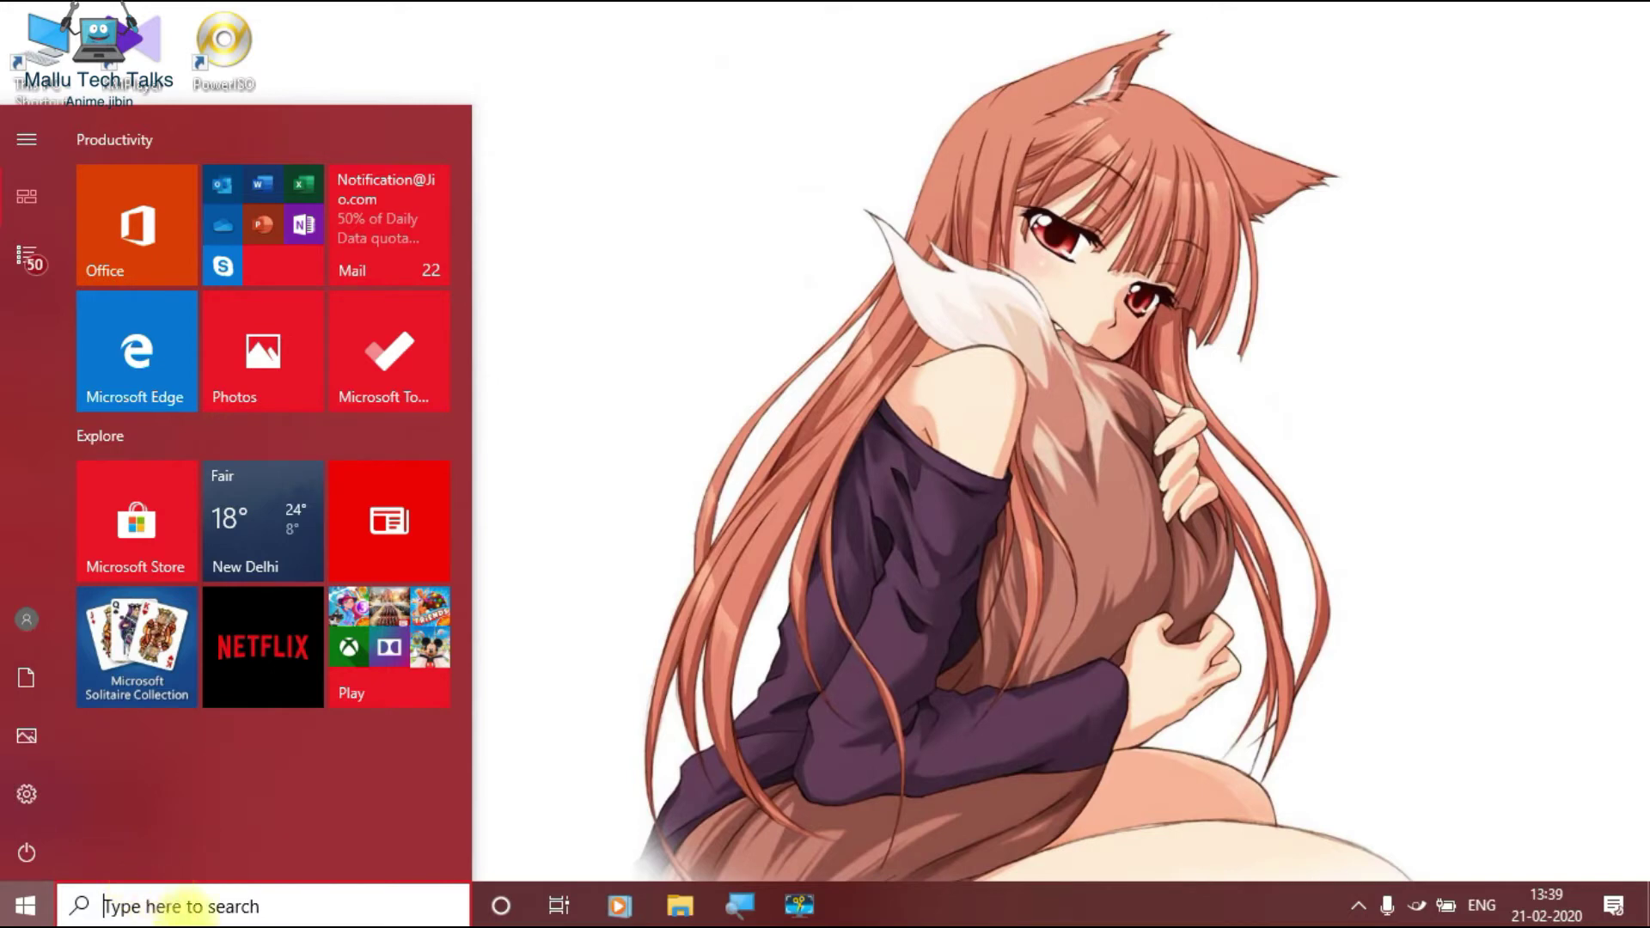
pyautogui.click(184, 903)
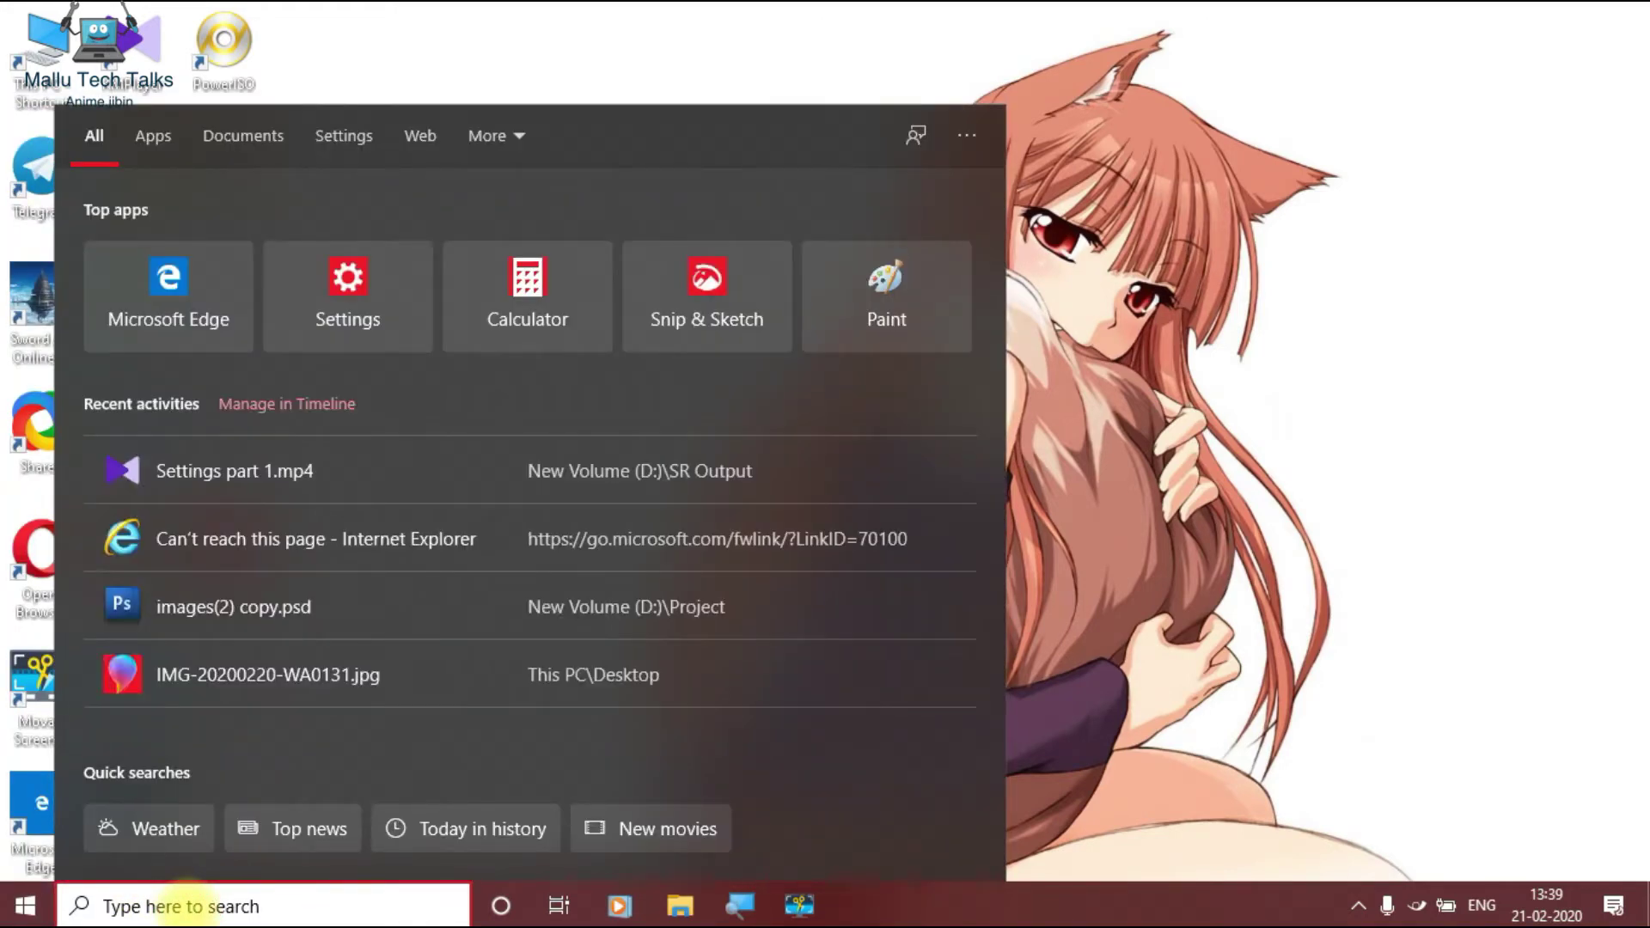
pyautogui.write('control')
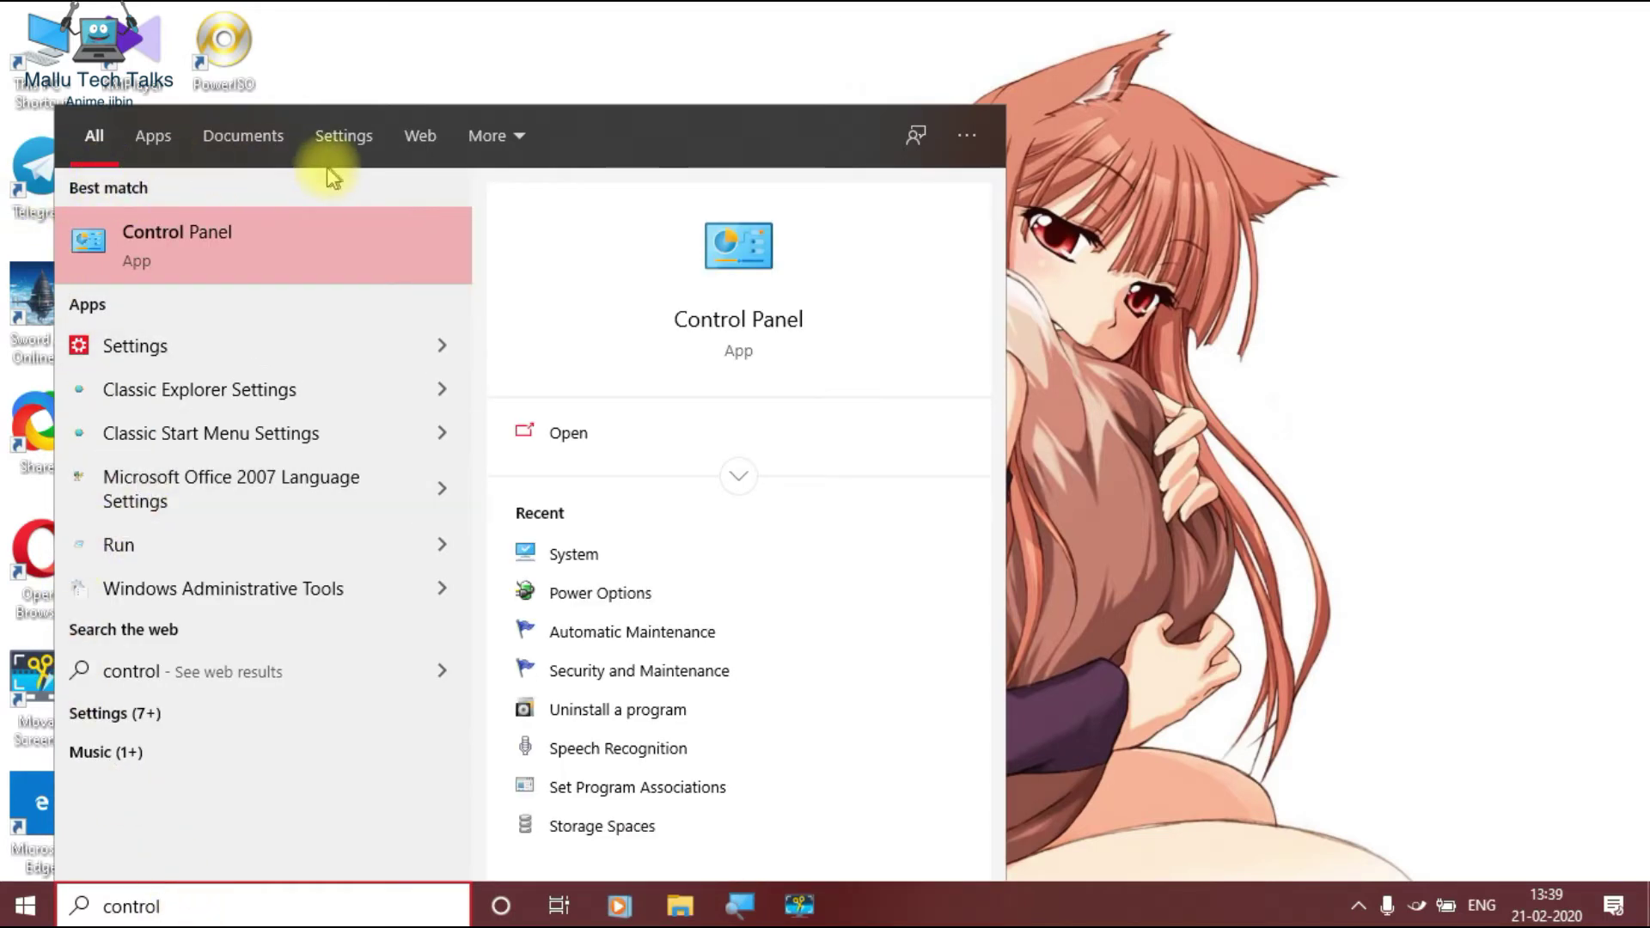
pyautogui.rightClick(295, 257)
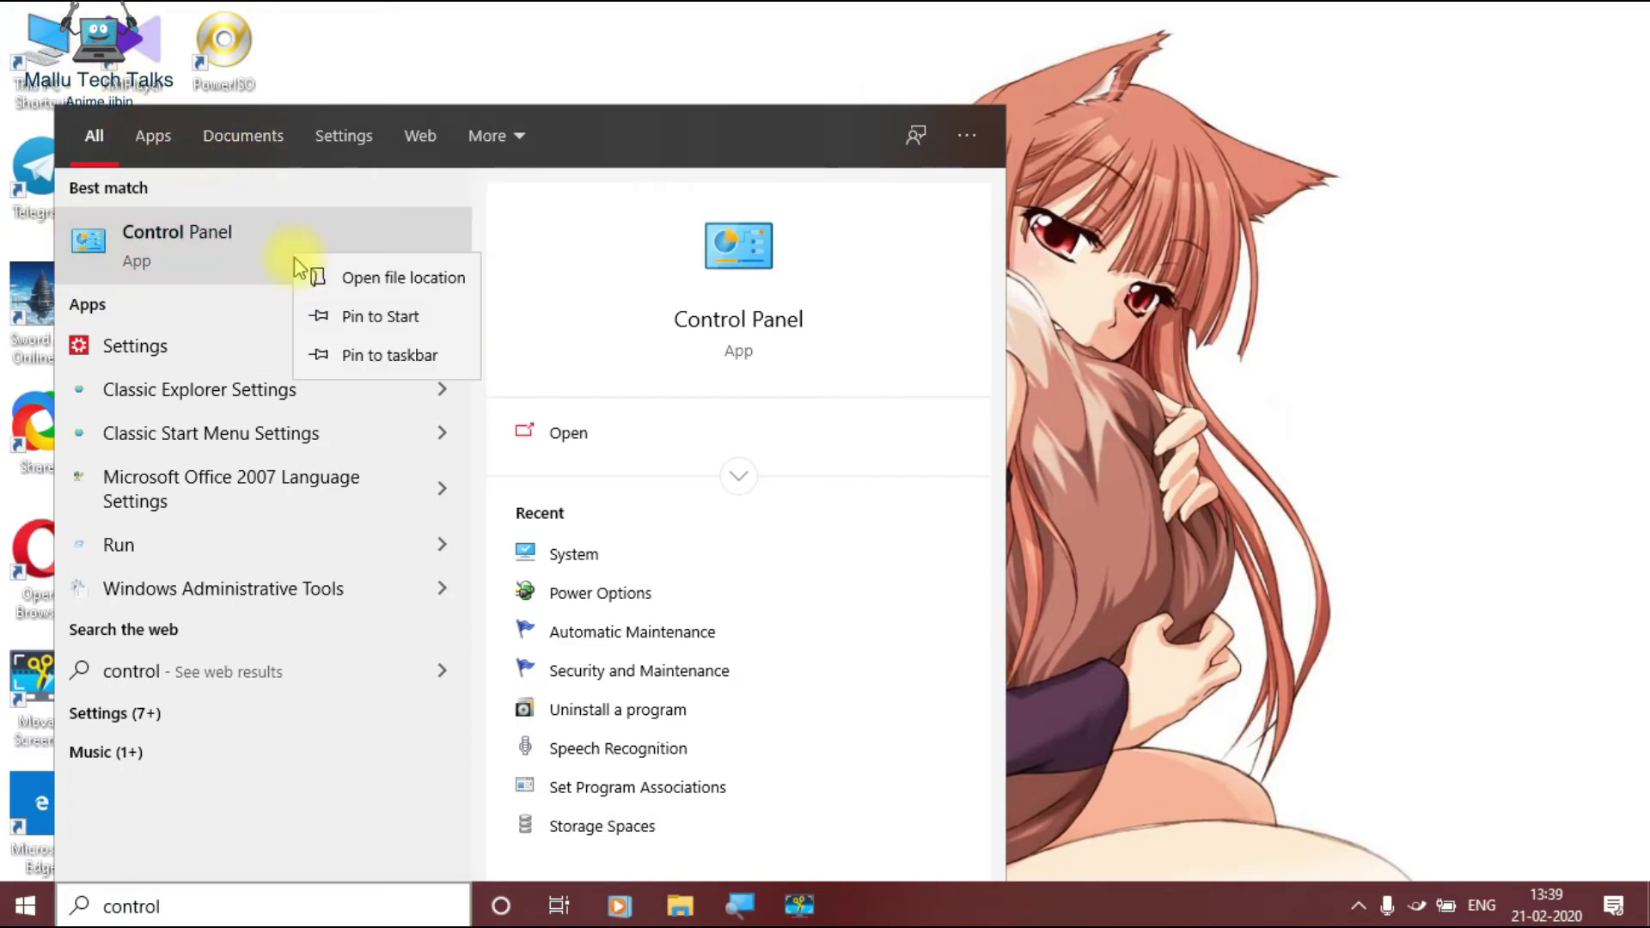
pyautogui.click(440, 329)
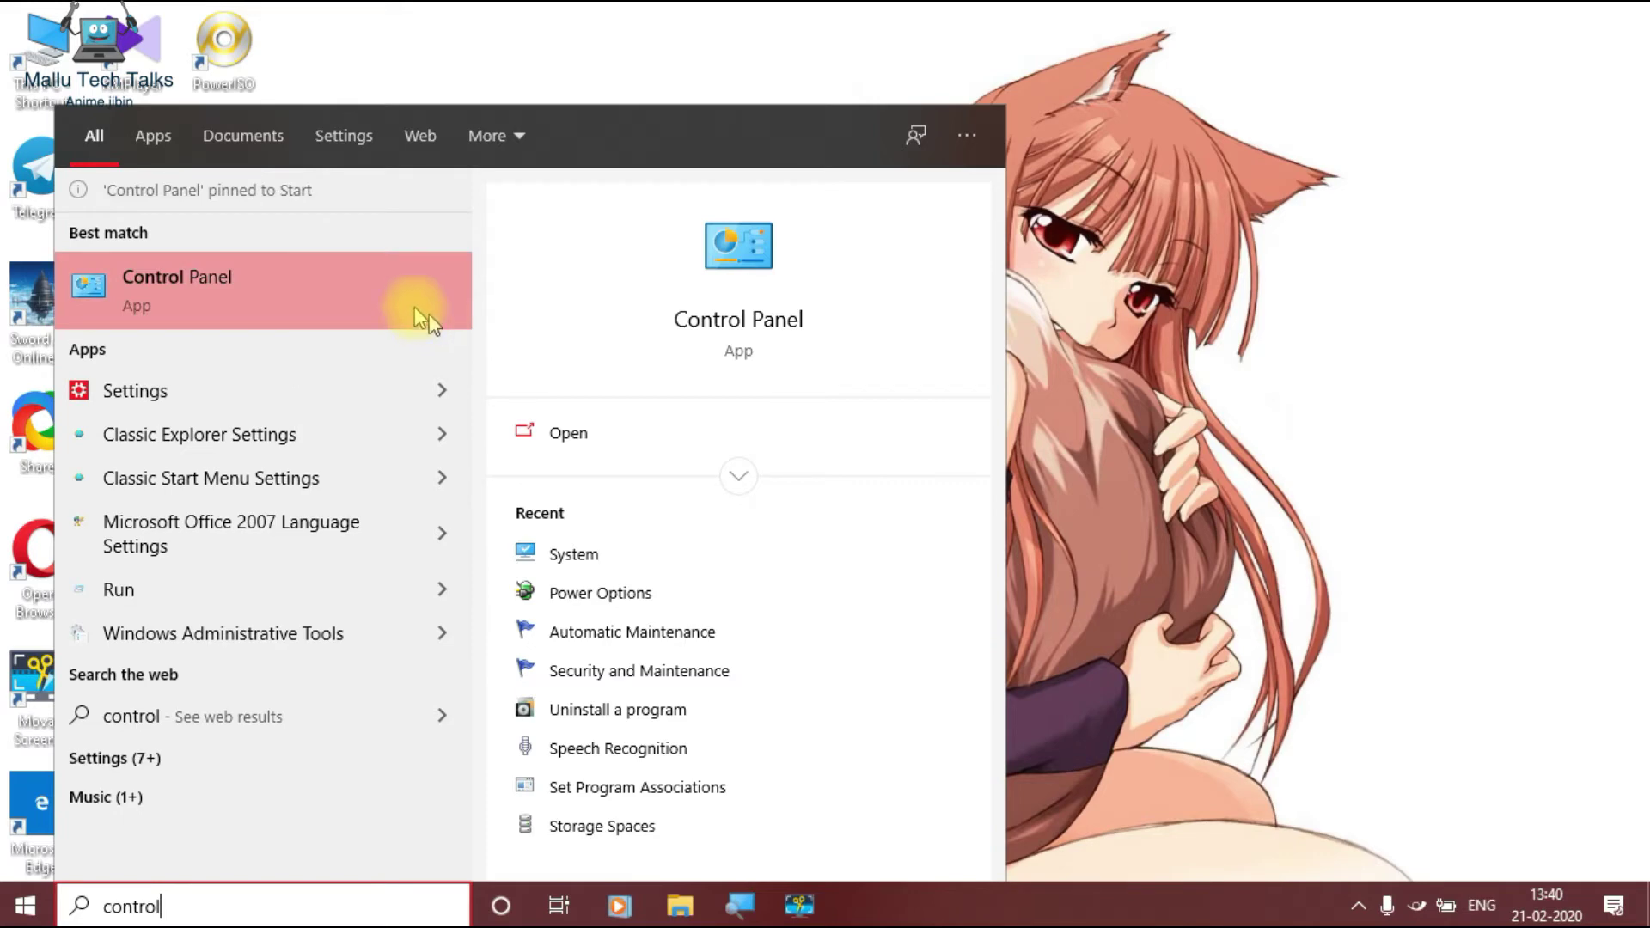
pyautogui.rightClick(356, 290)
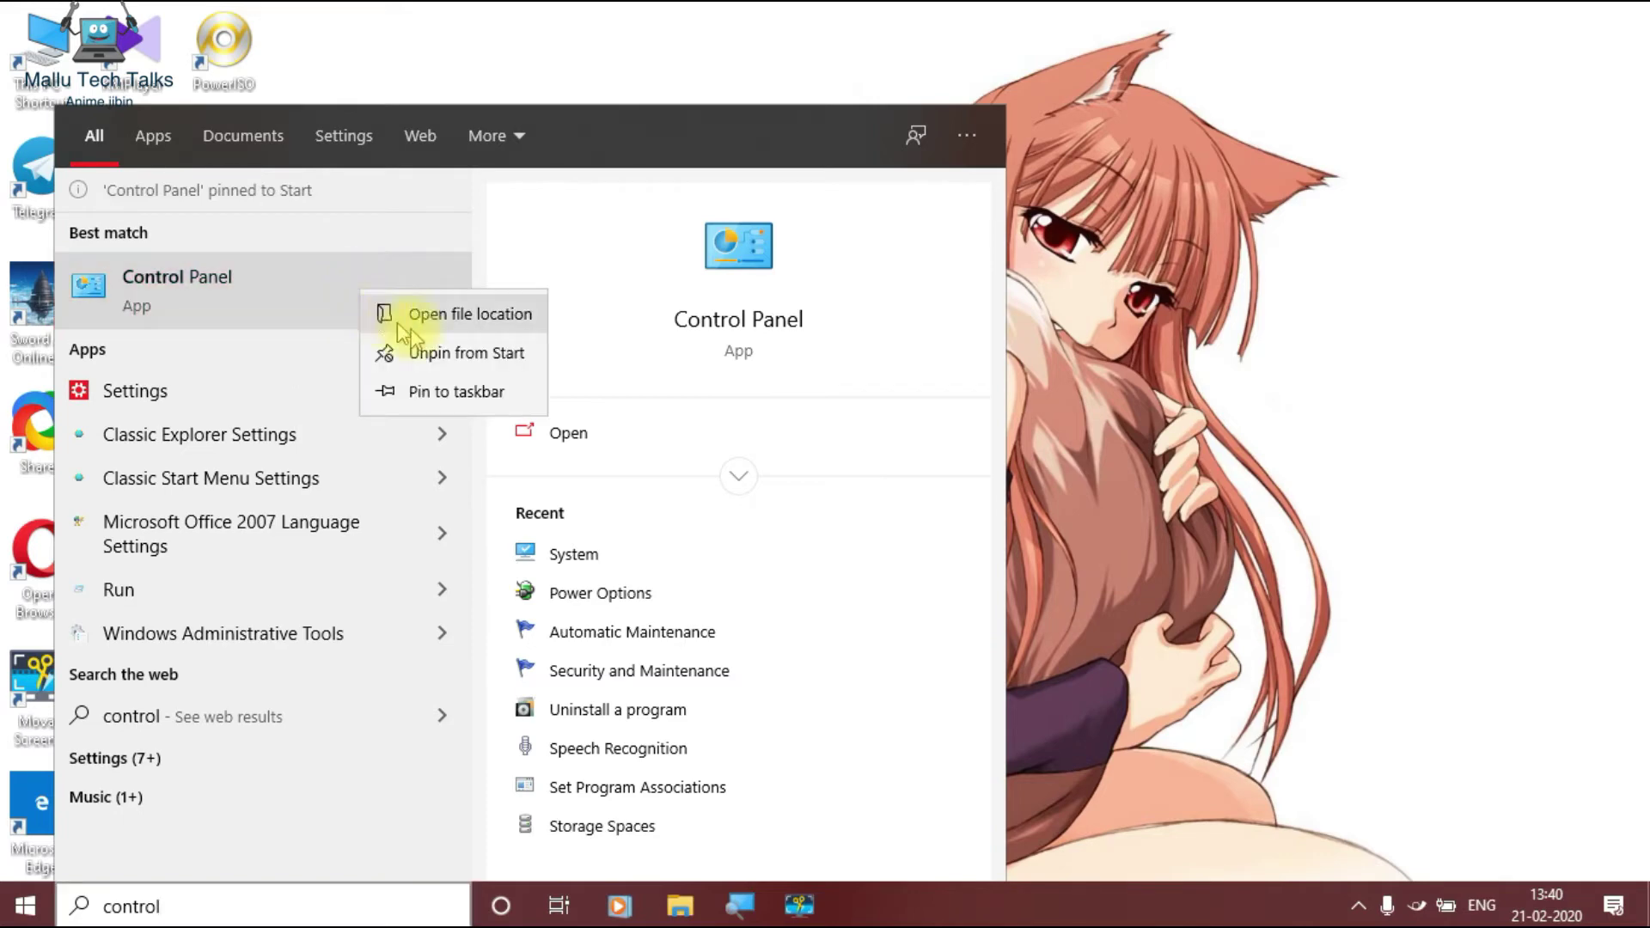
pyautogui.click(507, 393)
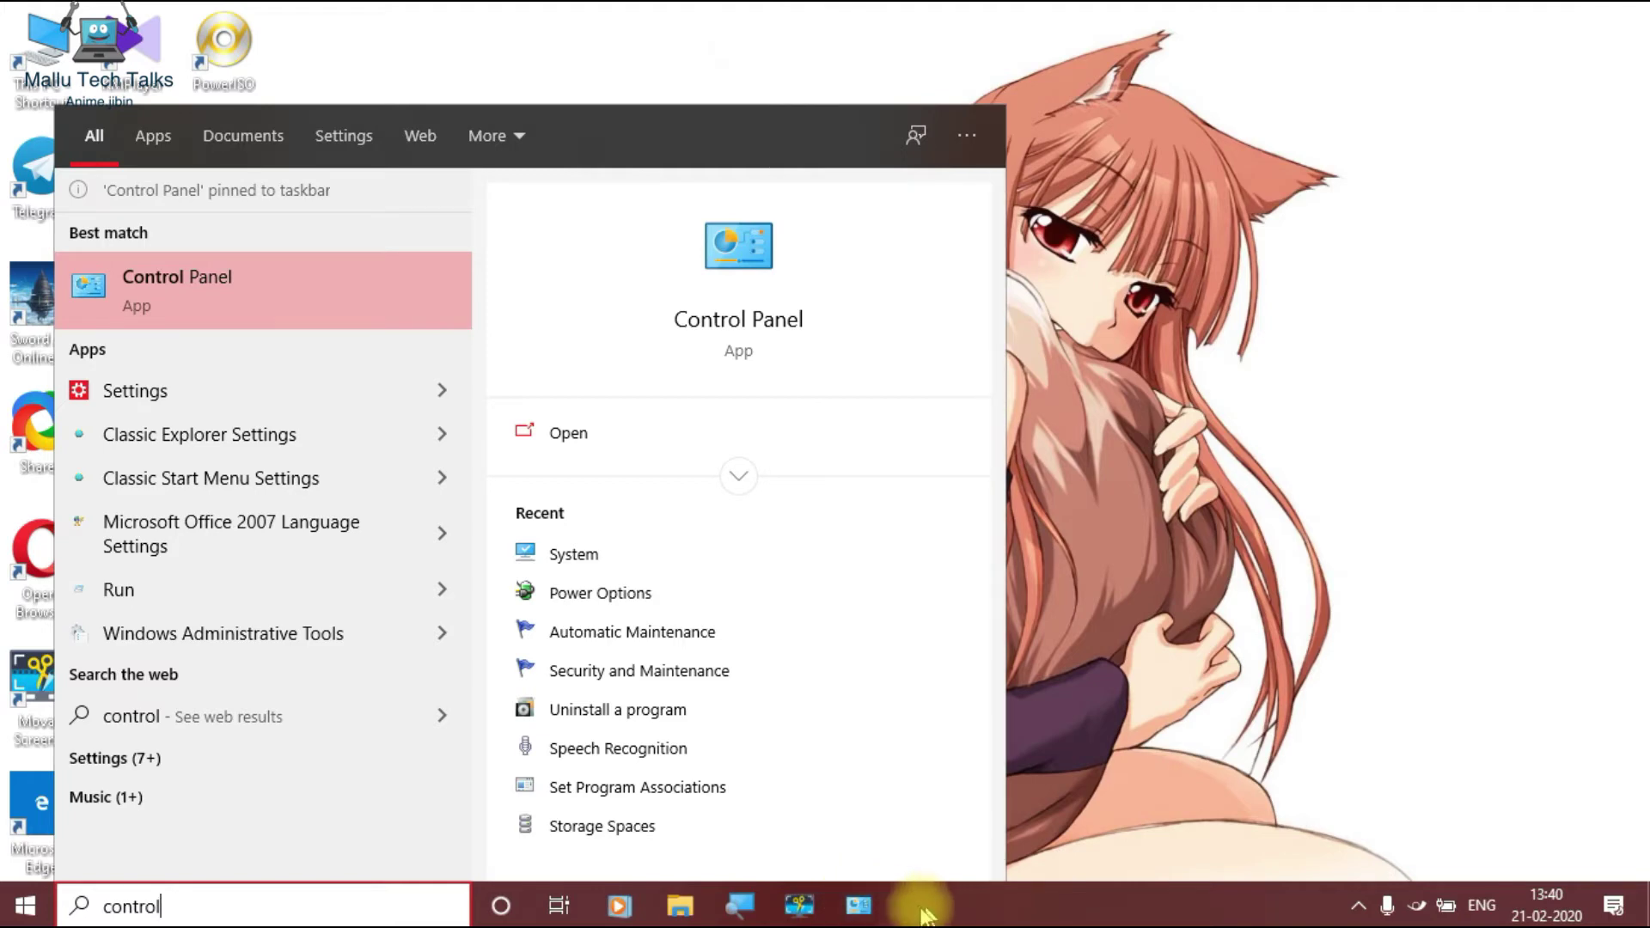
# - Check the pinned Control Panel shortcuts on the taskbar and among the Windows Start tiles
pyautogui.rightClick(858, 906)
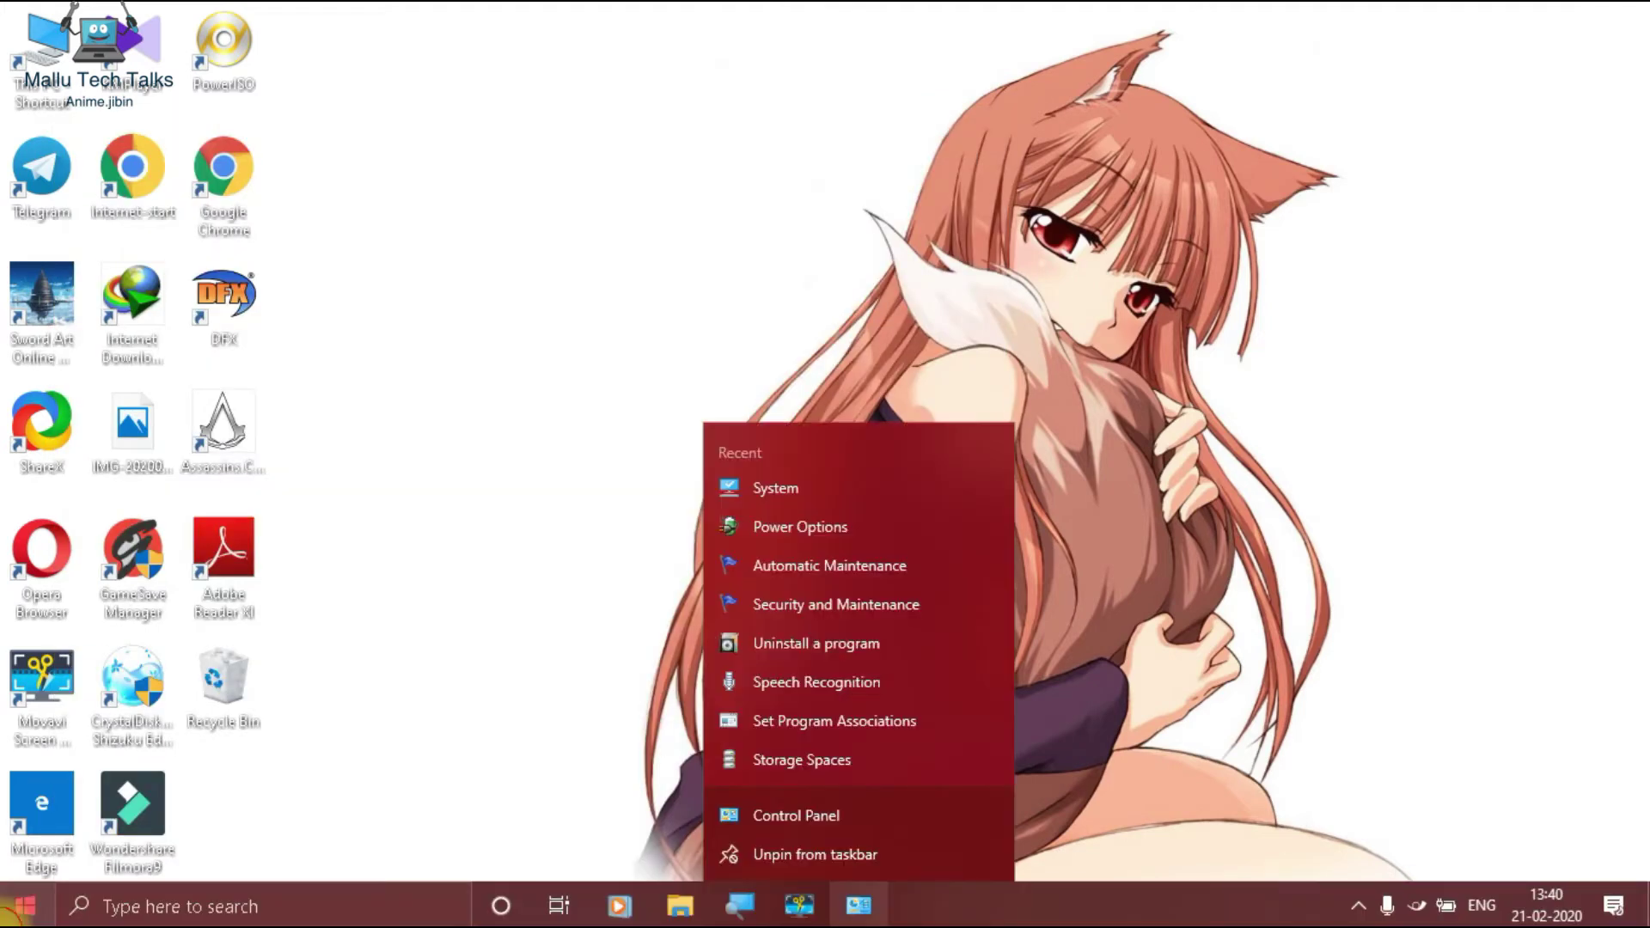
pyautogui.click(15, 909)
pyautogui.click(44, 216)
pyautogui.press('super')
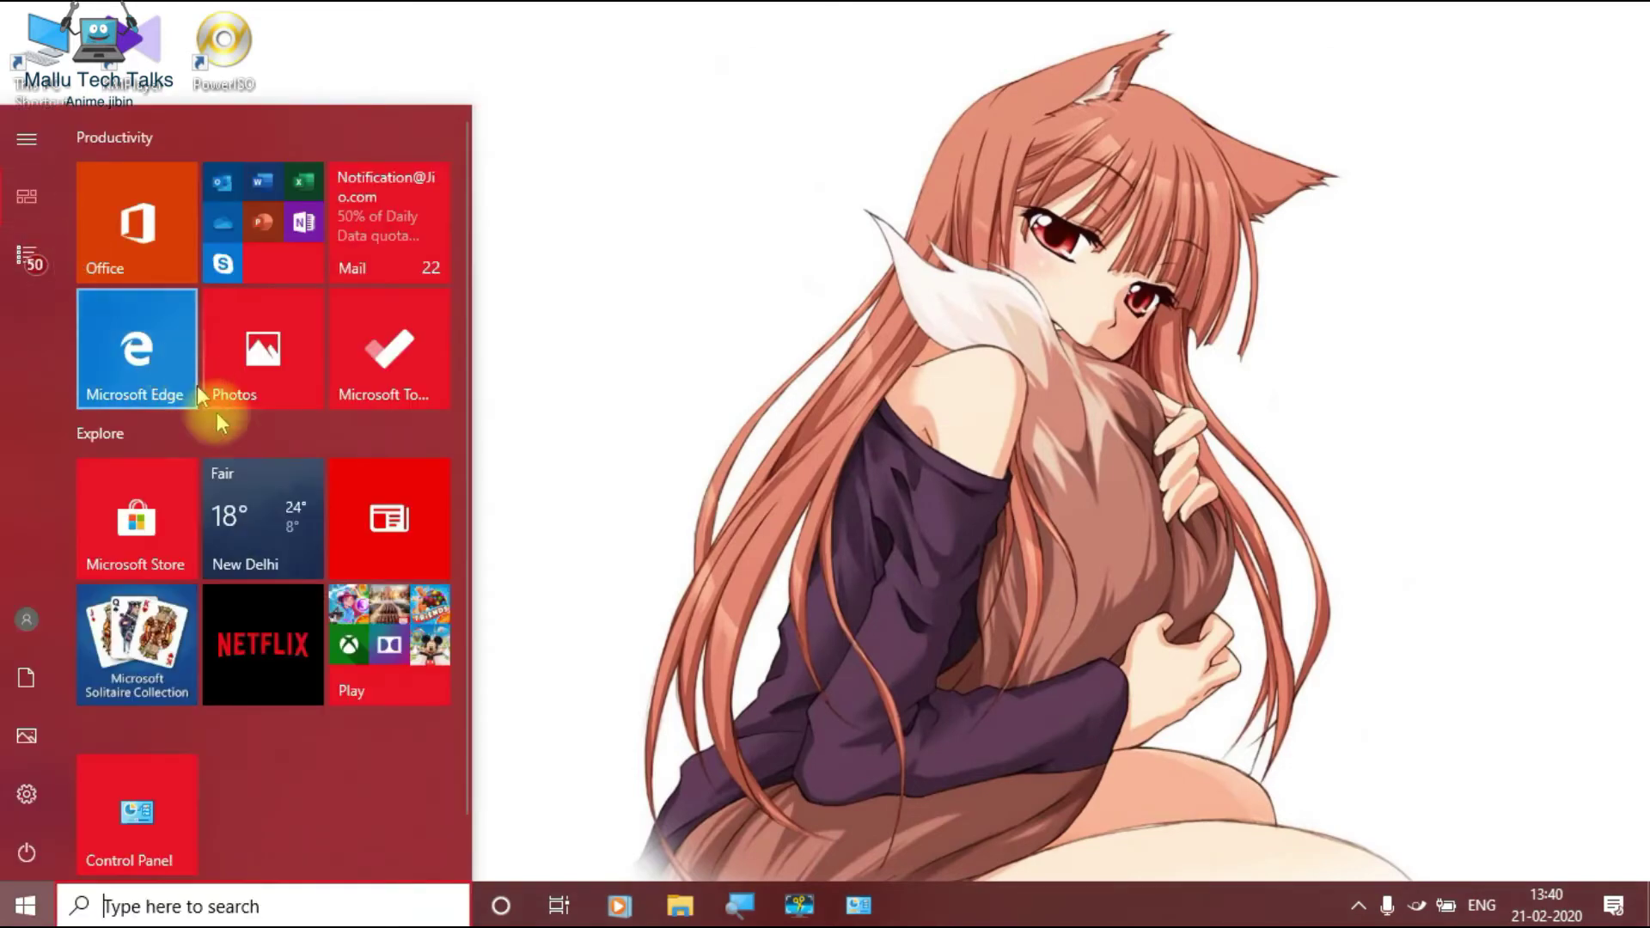
pyautogui.rightClick(855, 904)
pyautogui.click(612, 706)
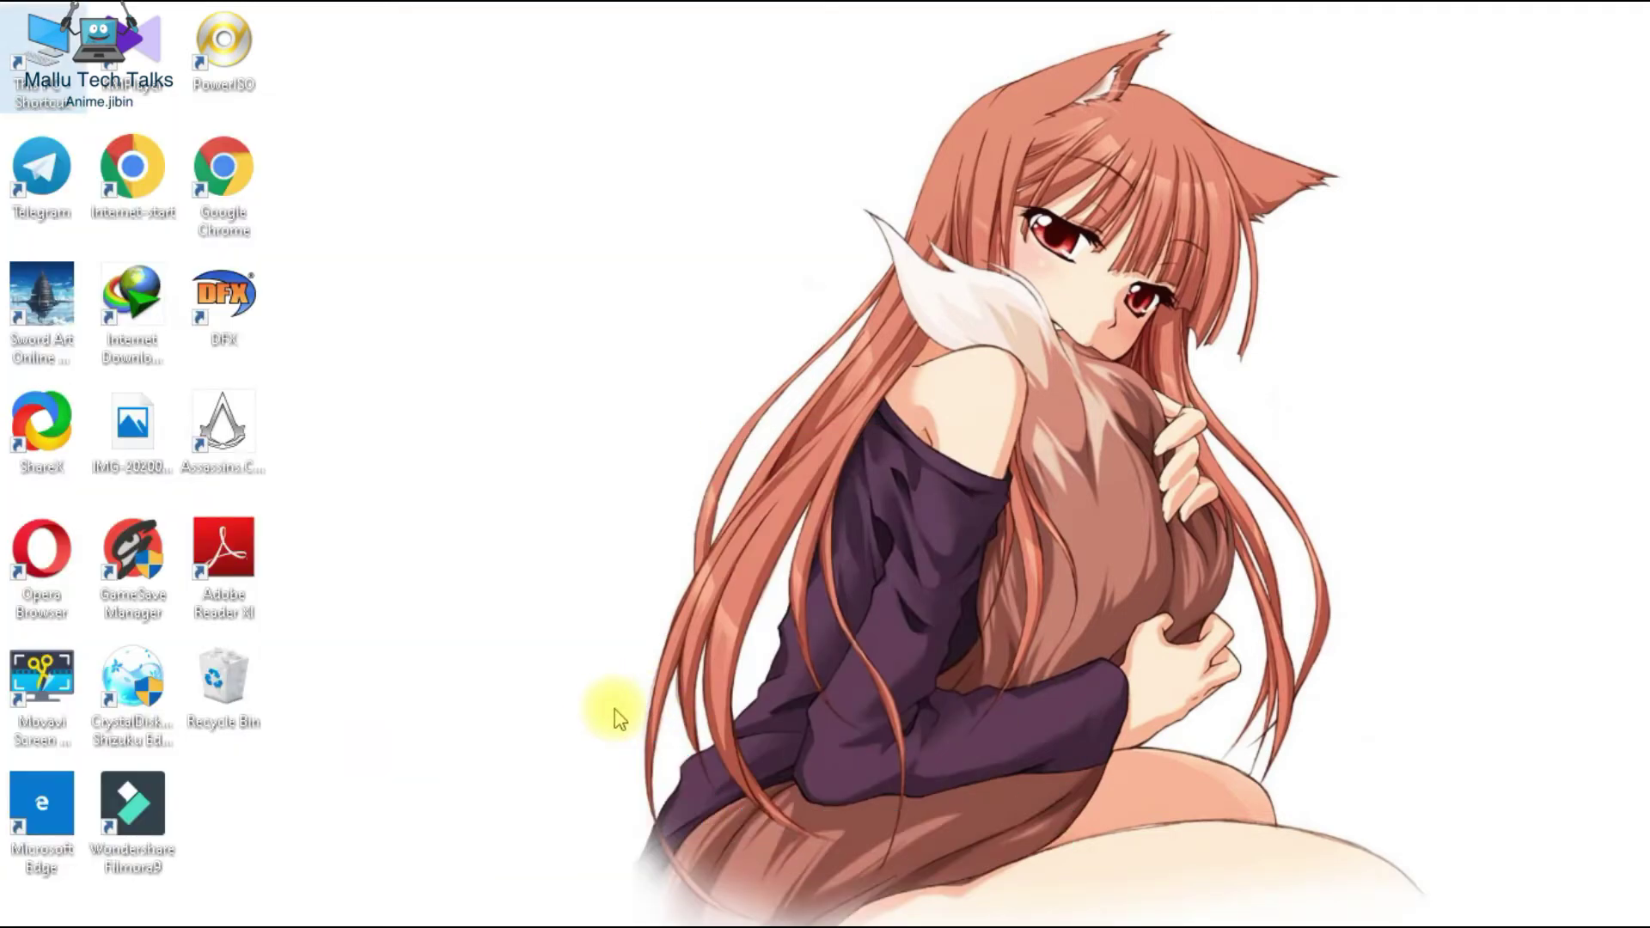
# - Show the Windows Start menu, close it and open Windows Settings
pyautogui.moveTo(10, 910)
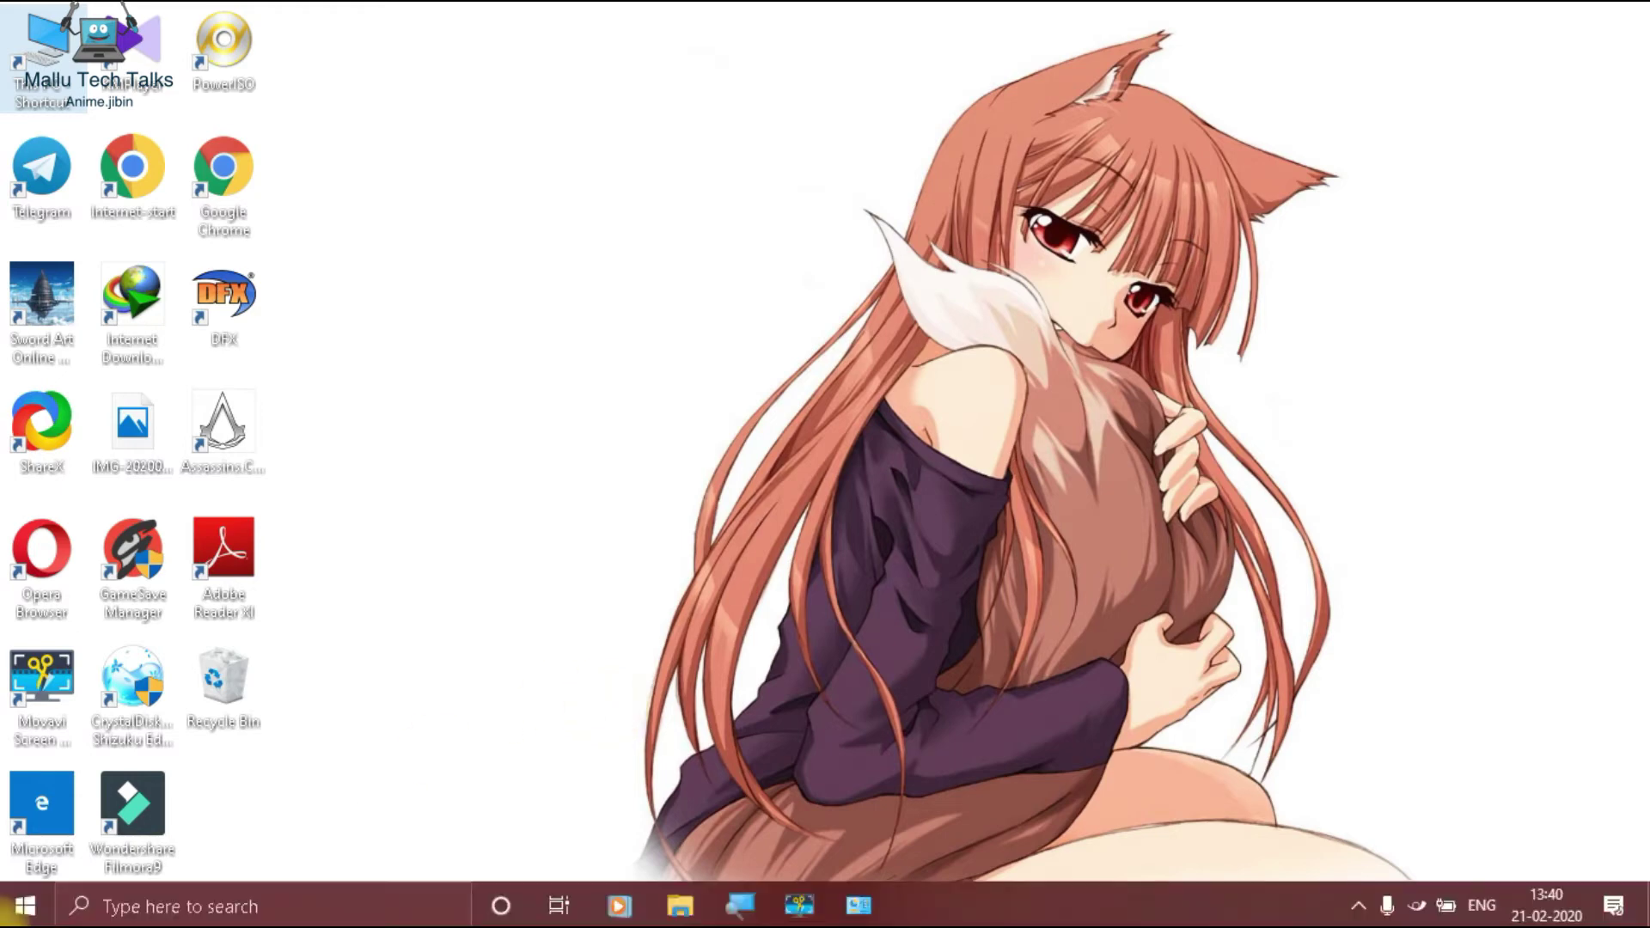
pyautogui.click(24, 908)
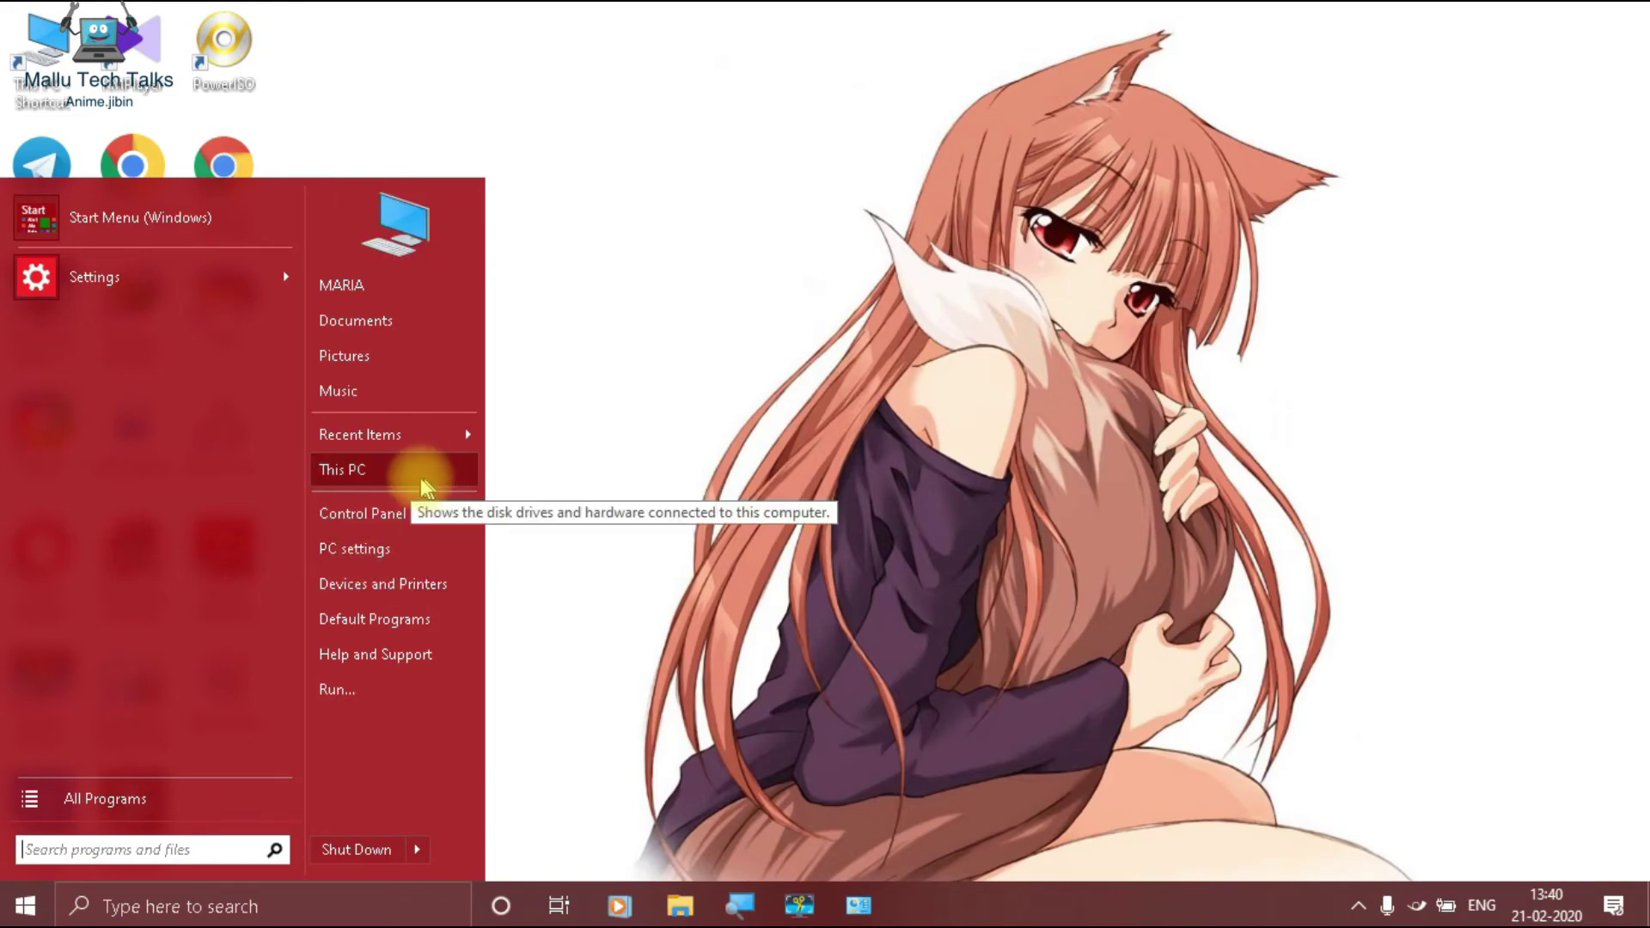
pyautogui.click(99, 217)
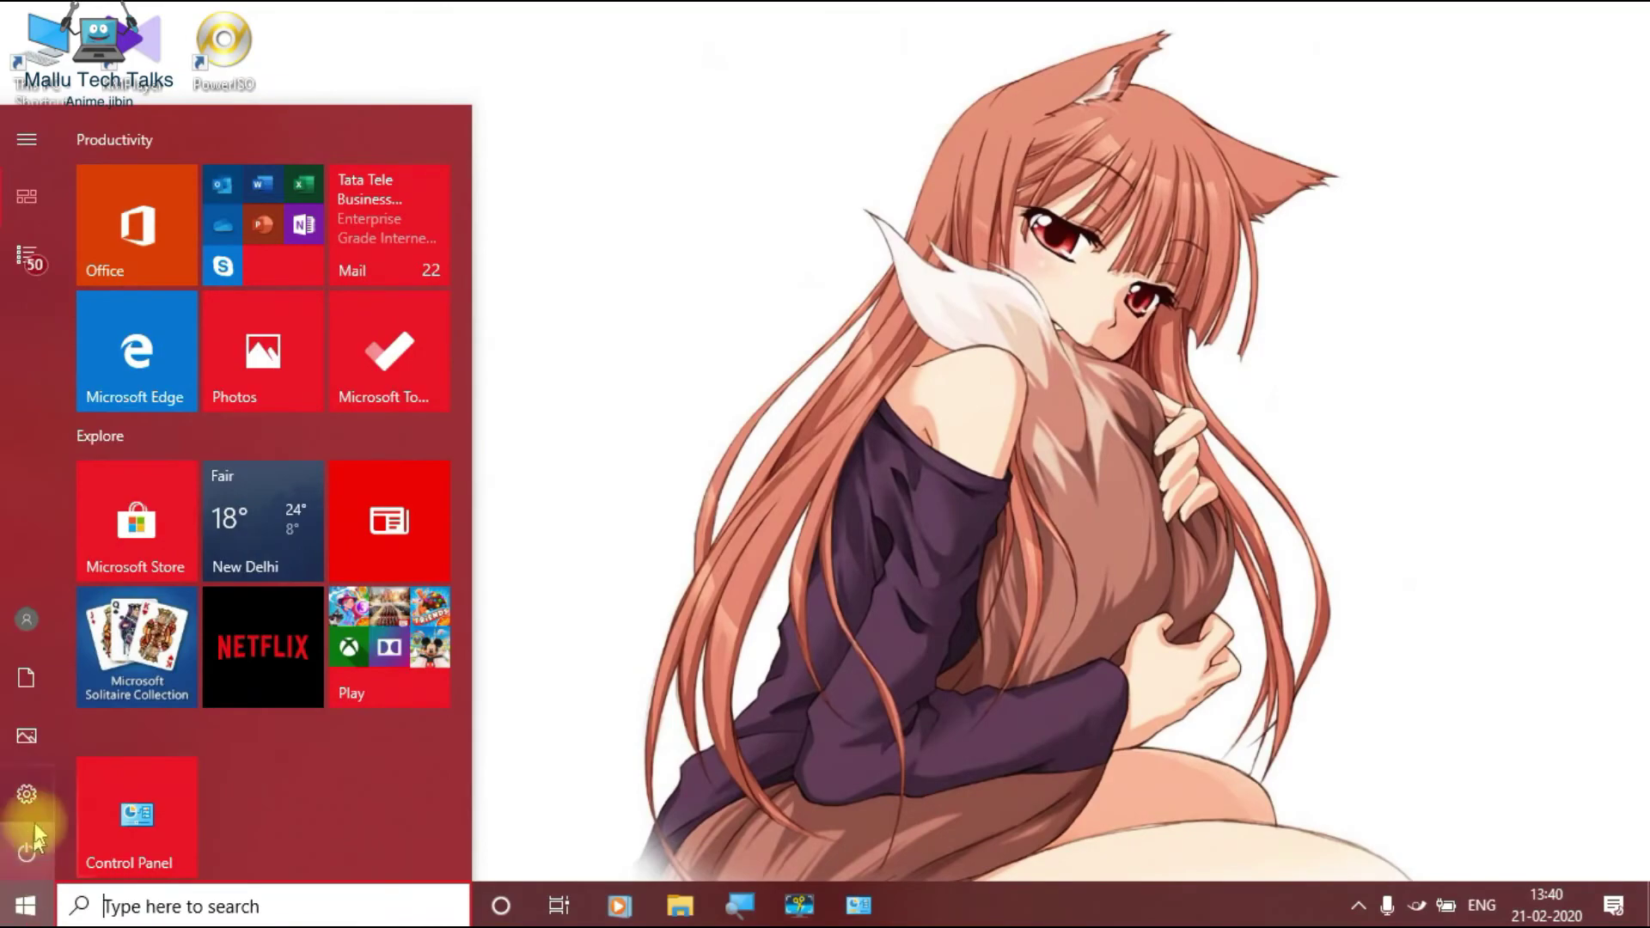
pyautogui.press('Escape')
pyautogui.press('super+i')
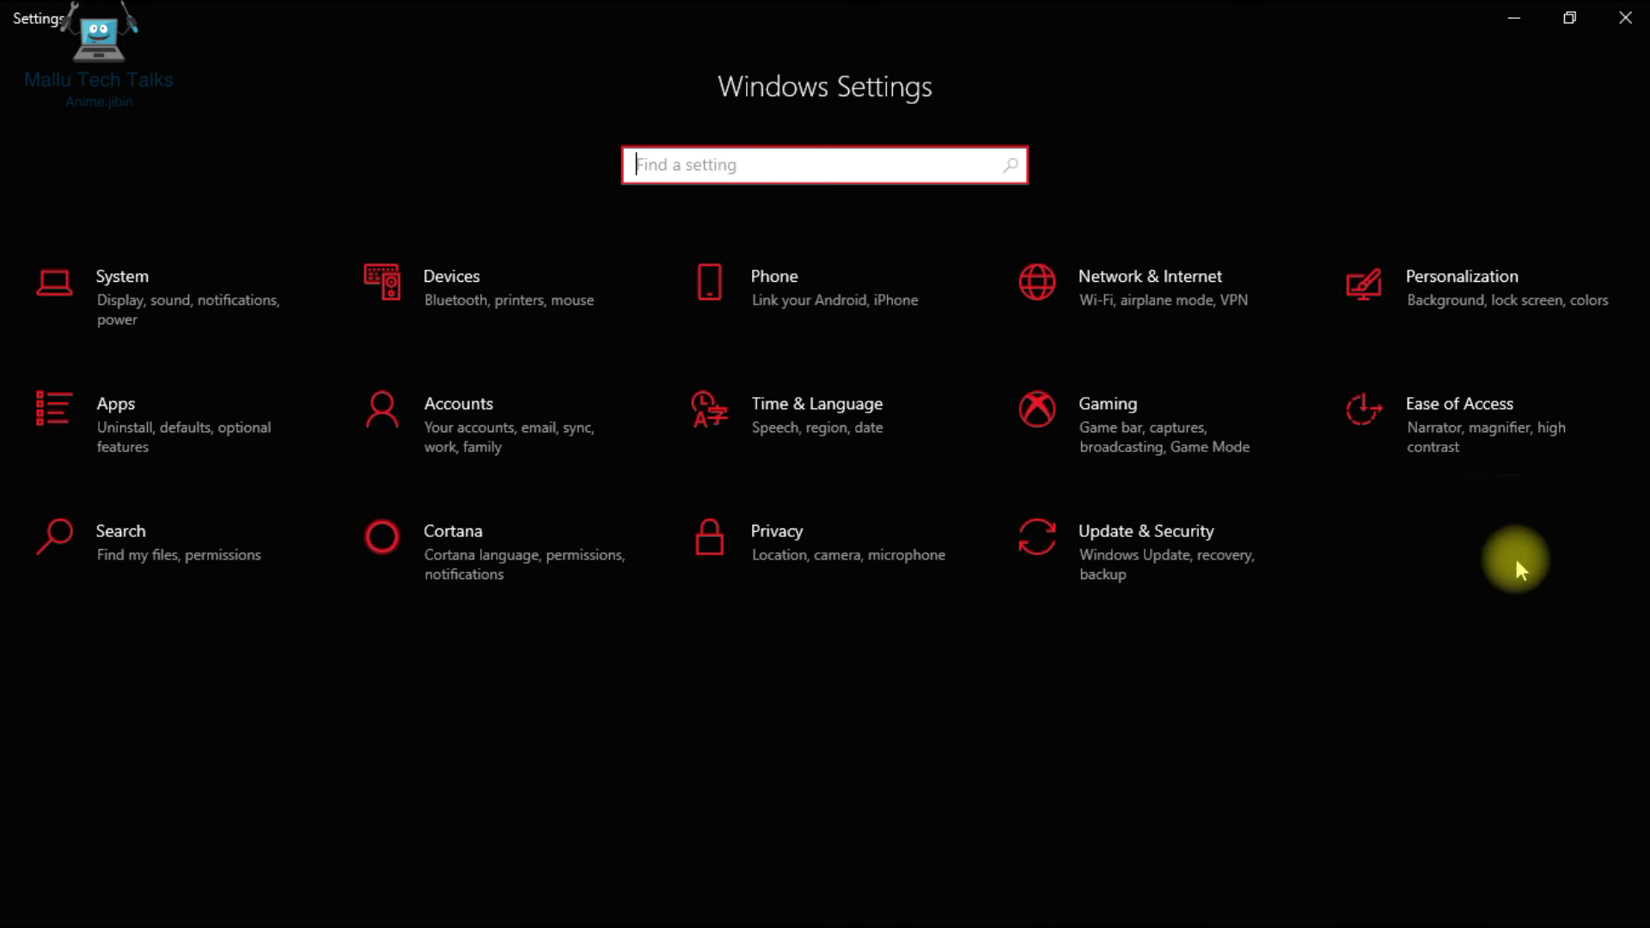
# - Review the advanced options of Windows Update under Update & Security, and open the Delivery Optimization settings from there
pyautogui.click(1142, 576)
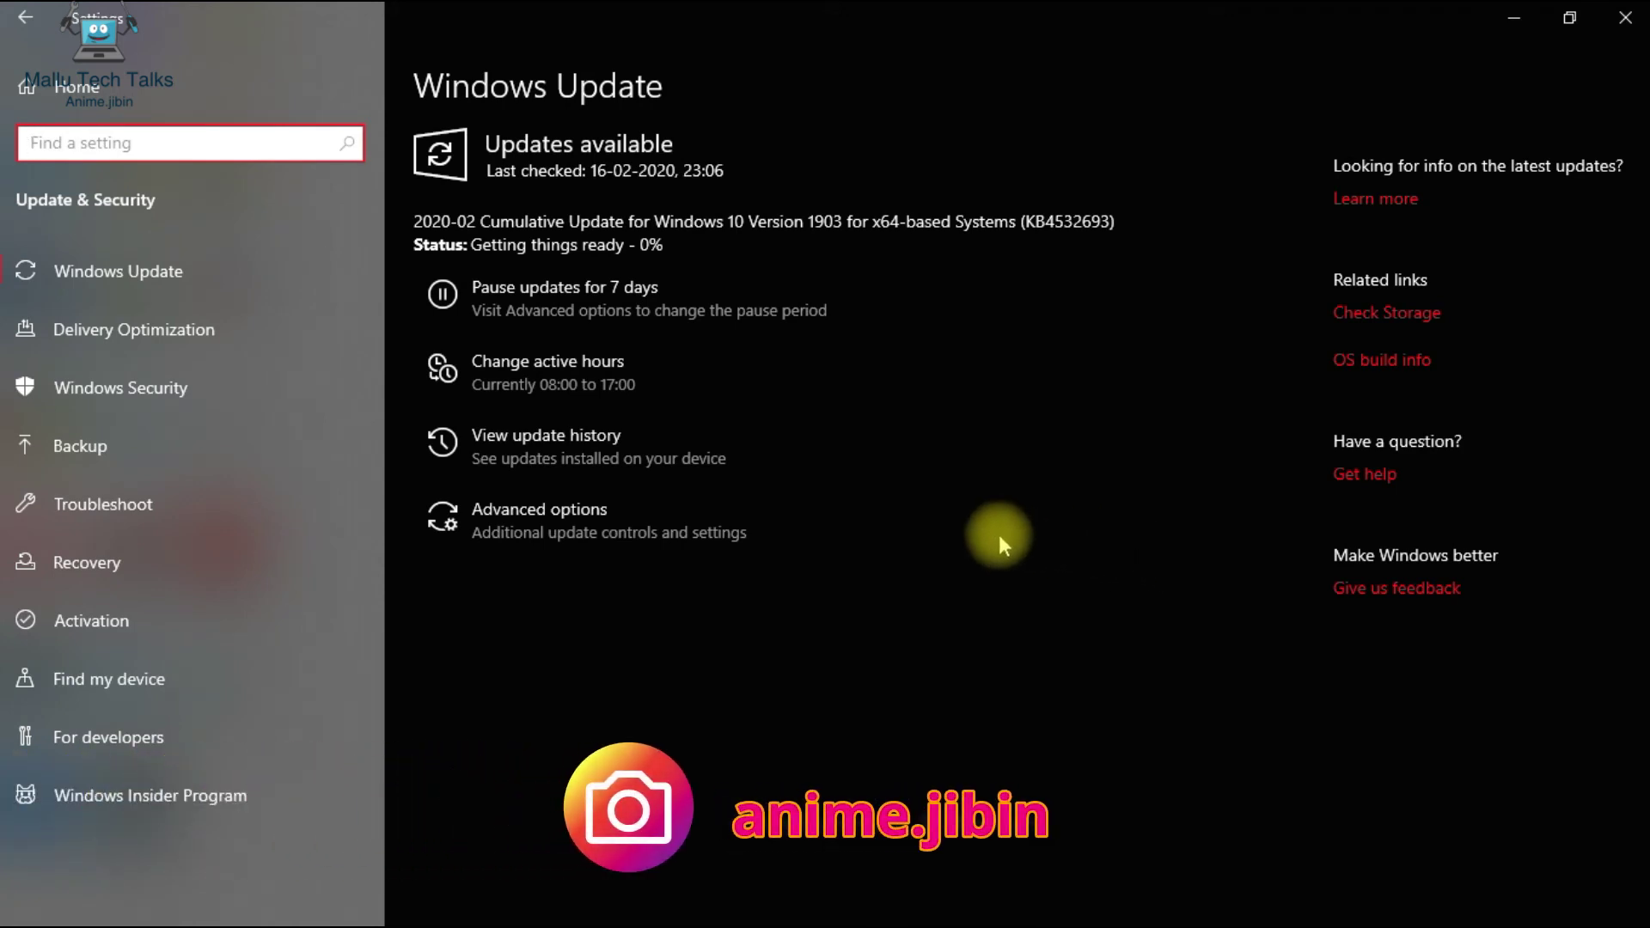
pyautogui.click(521, 514)
pyautogui.scroll(-3, 679, 540)
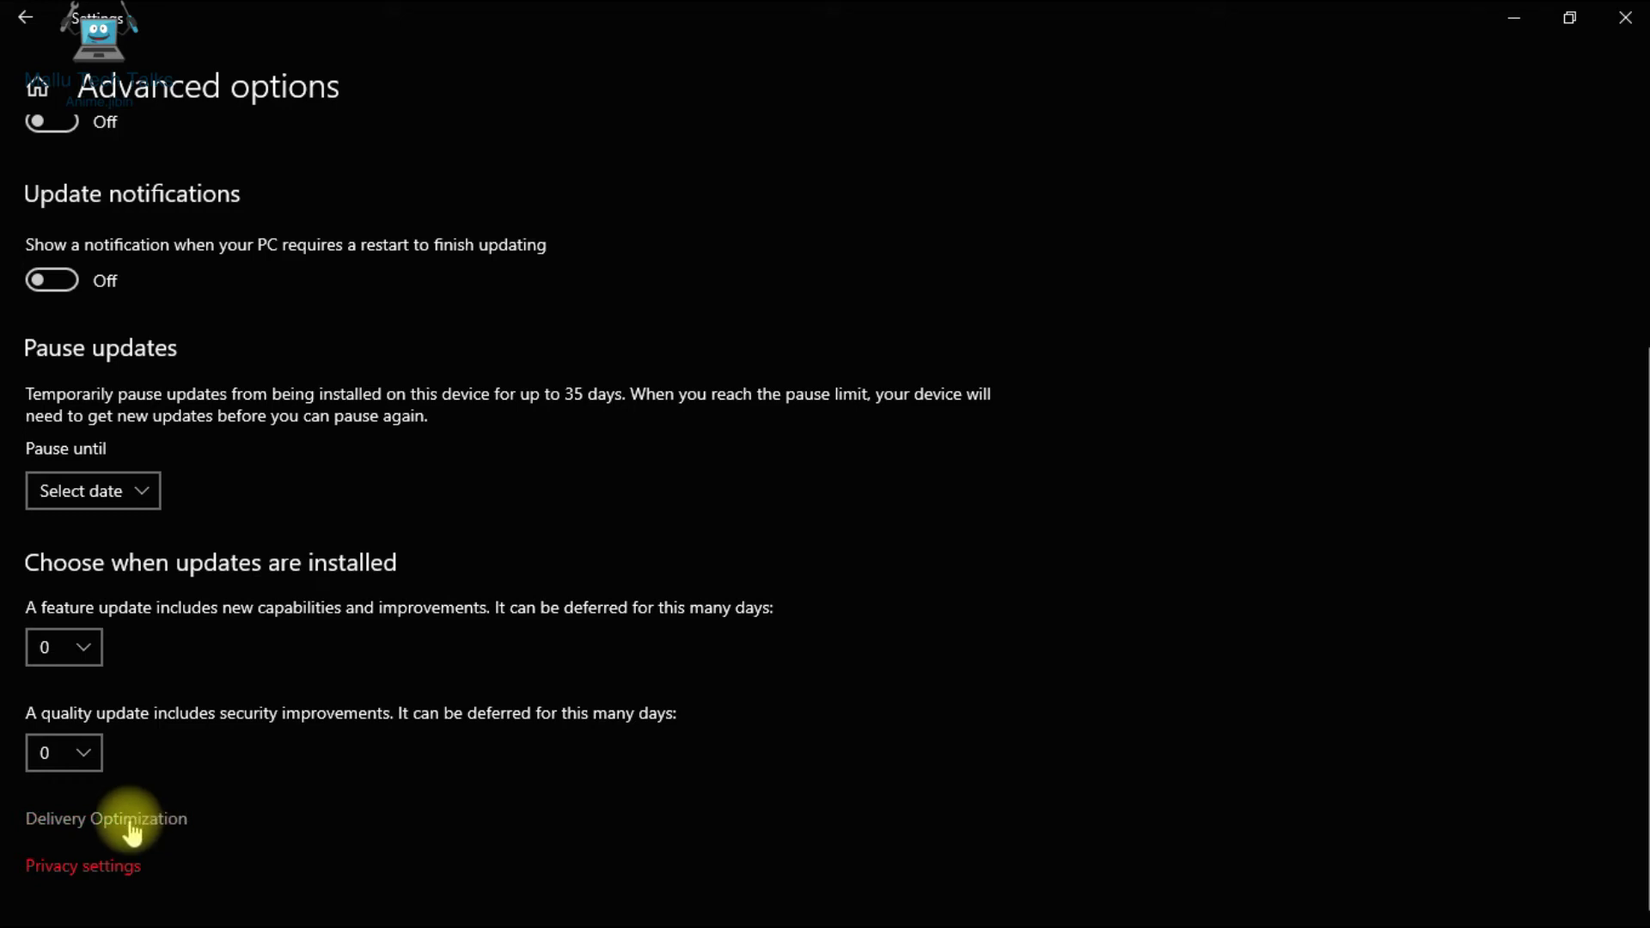
pyautogui.scroll(3, 479, 285)
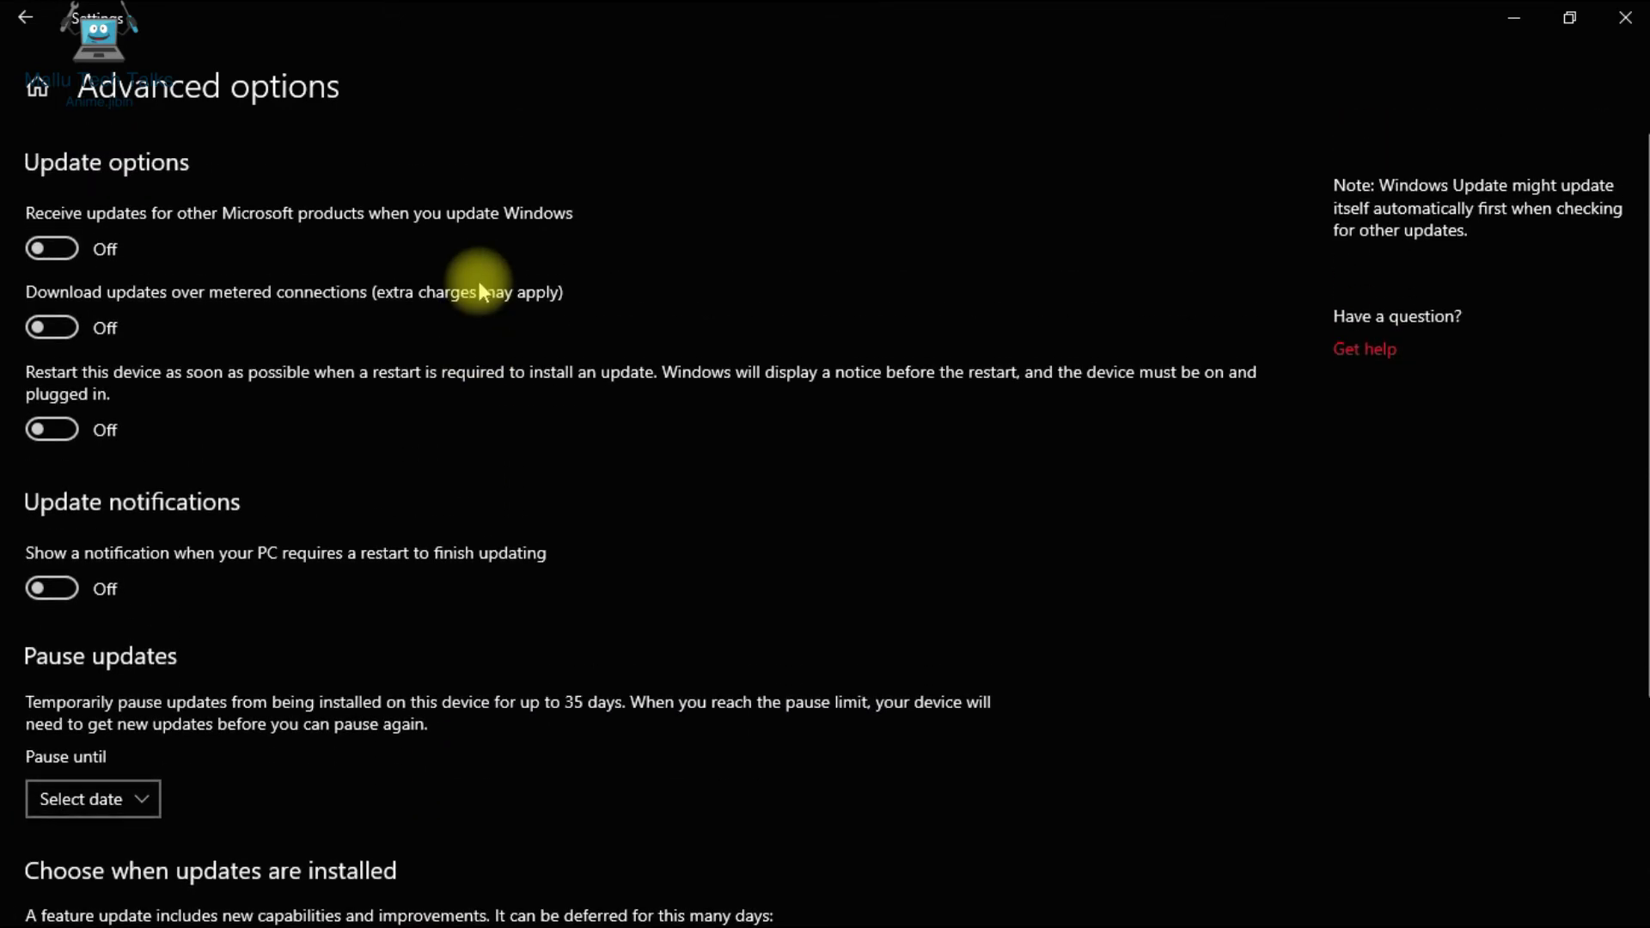
pyautogui.scroll(-3, 478, 281)
pyautogui.scroll(3, 478, 282)
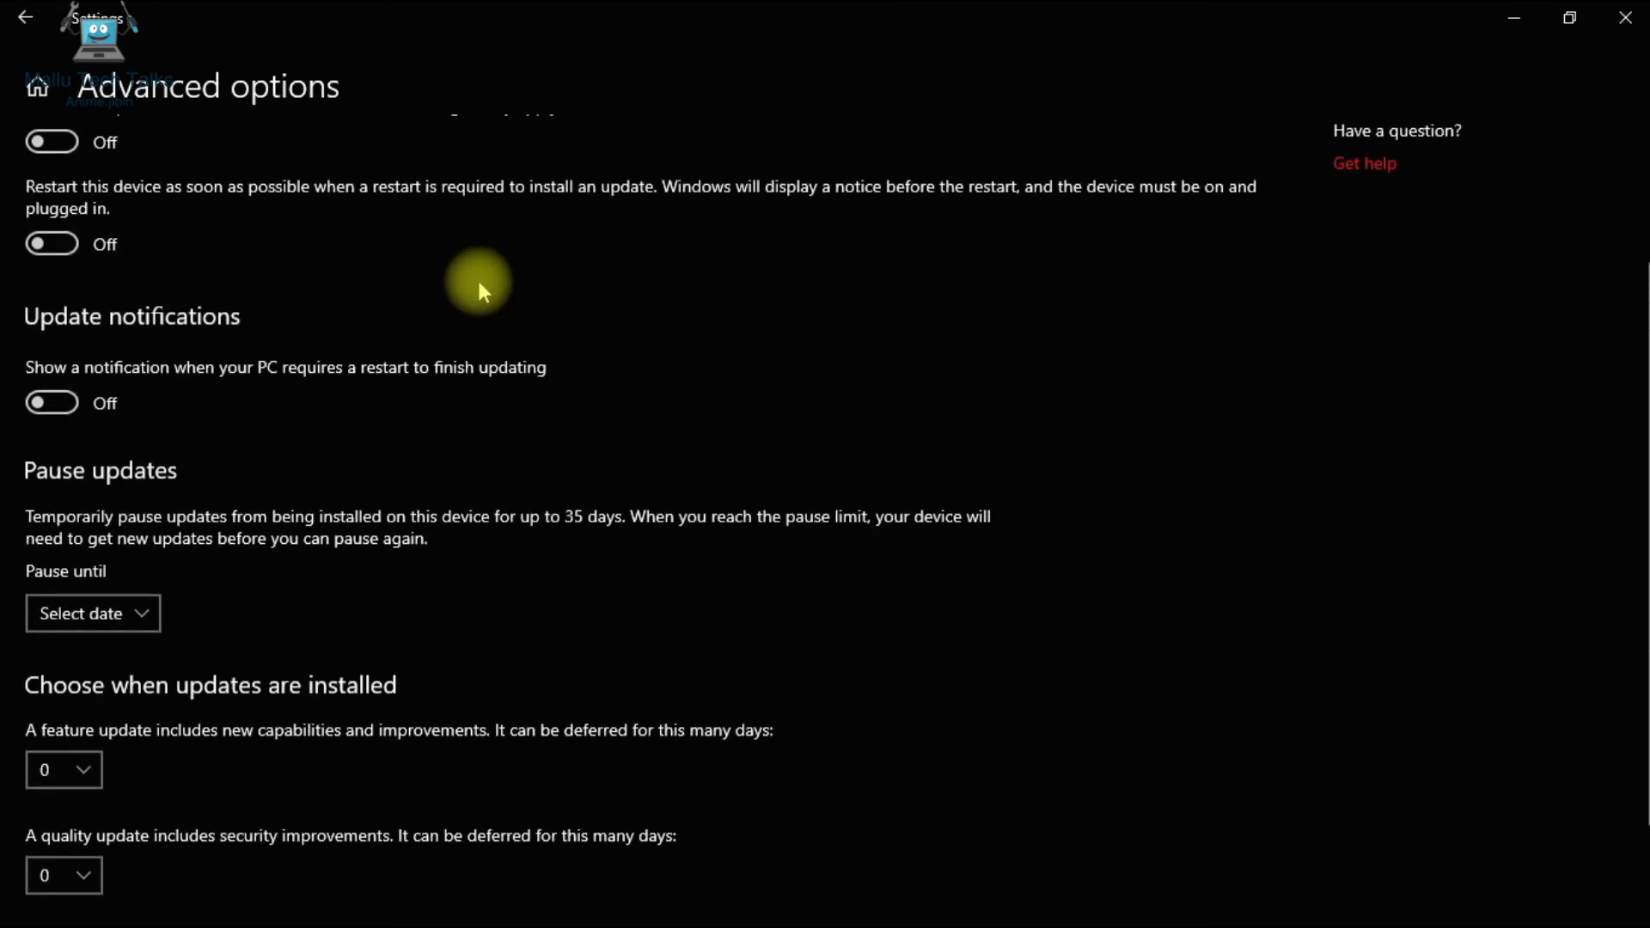
pyautogui.scroll(-3, 389, 295)
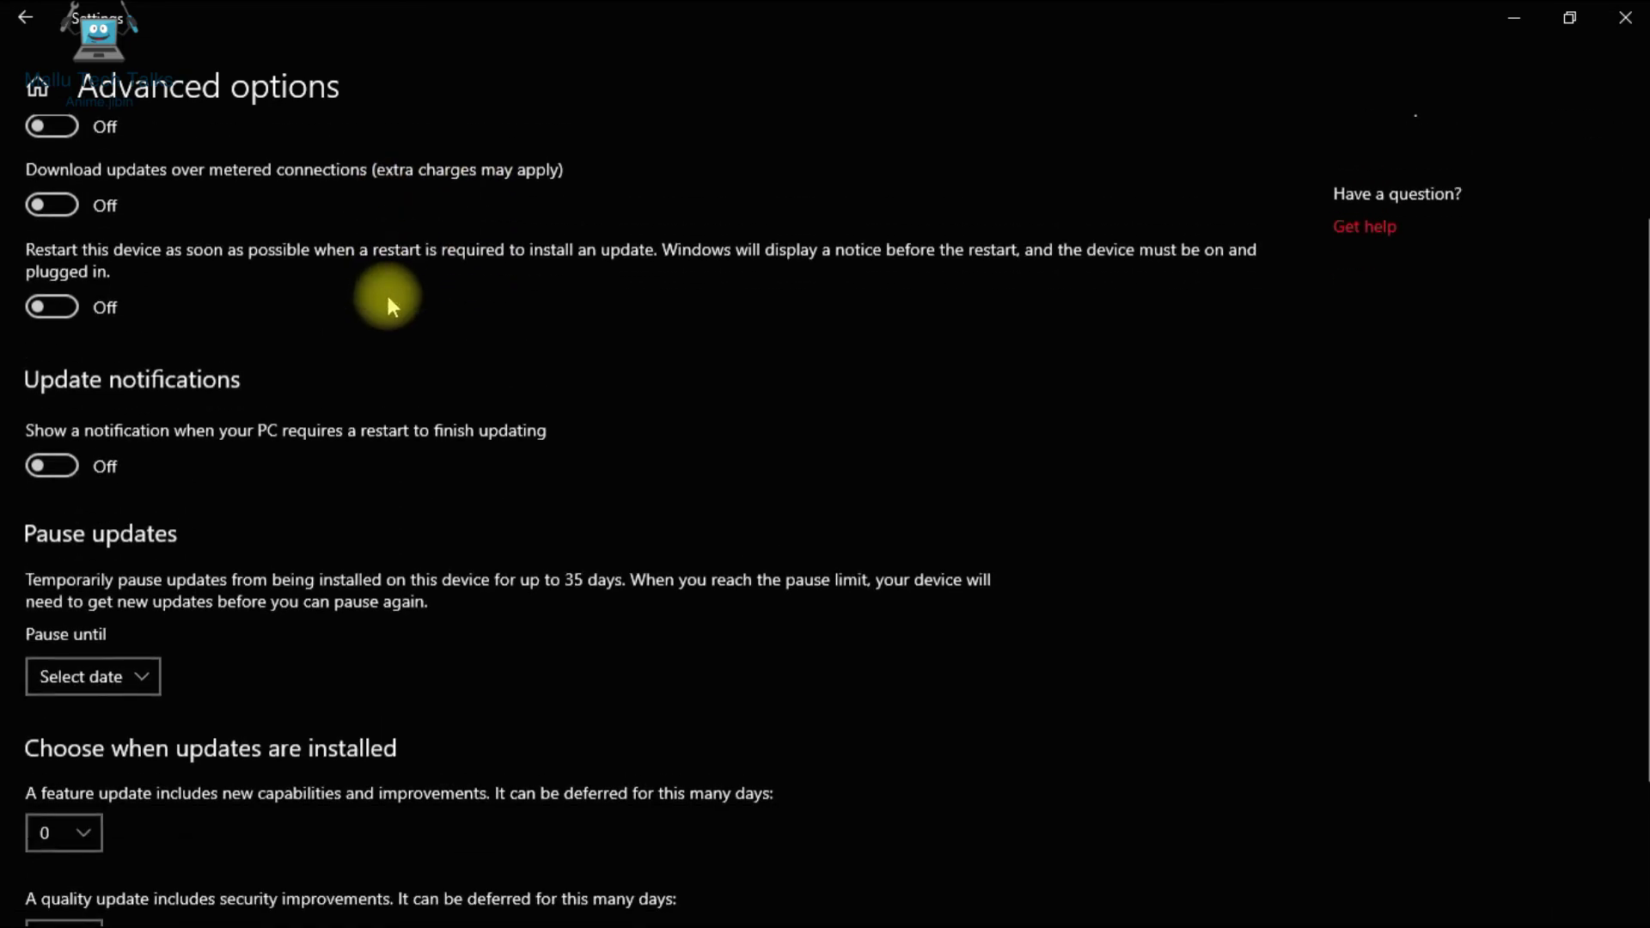
pyautogui.click(160, 822)
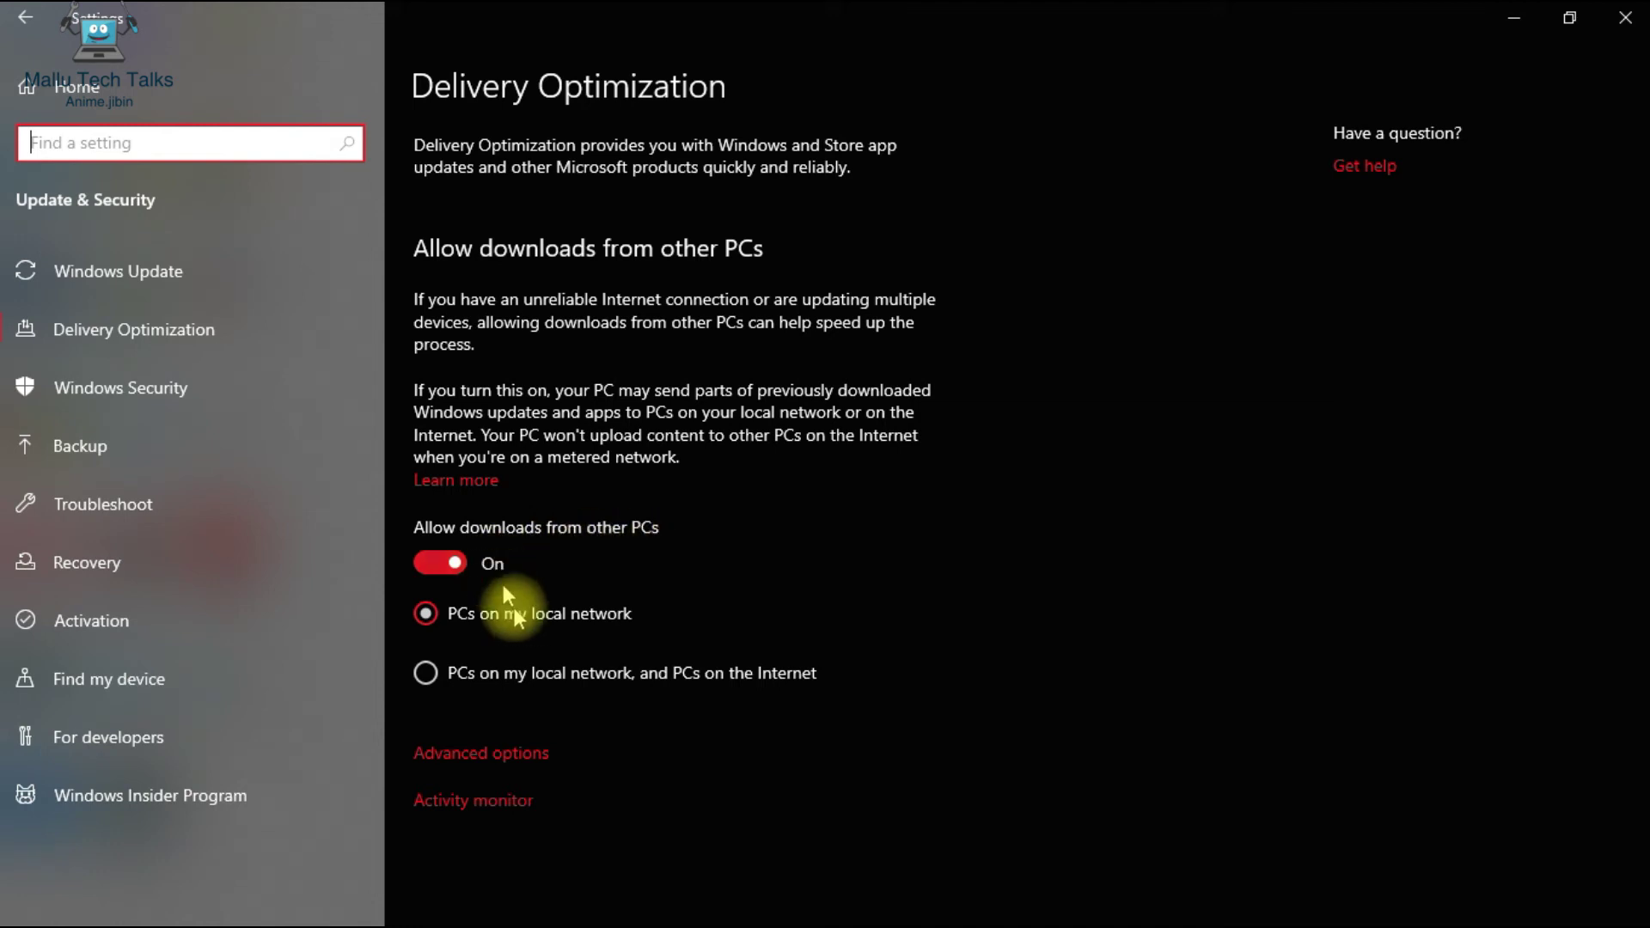
# - Try switching "Allow downloads from other PCs" off and back on
pyautogui.click(454, 563)
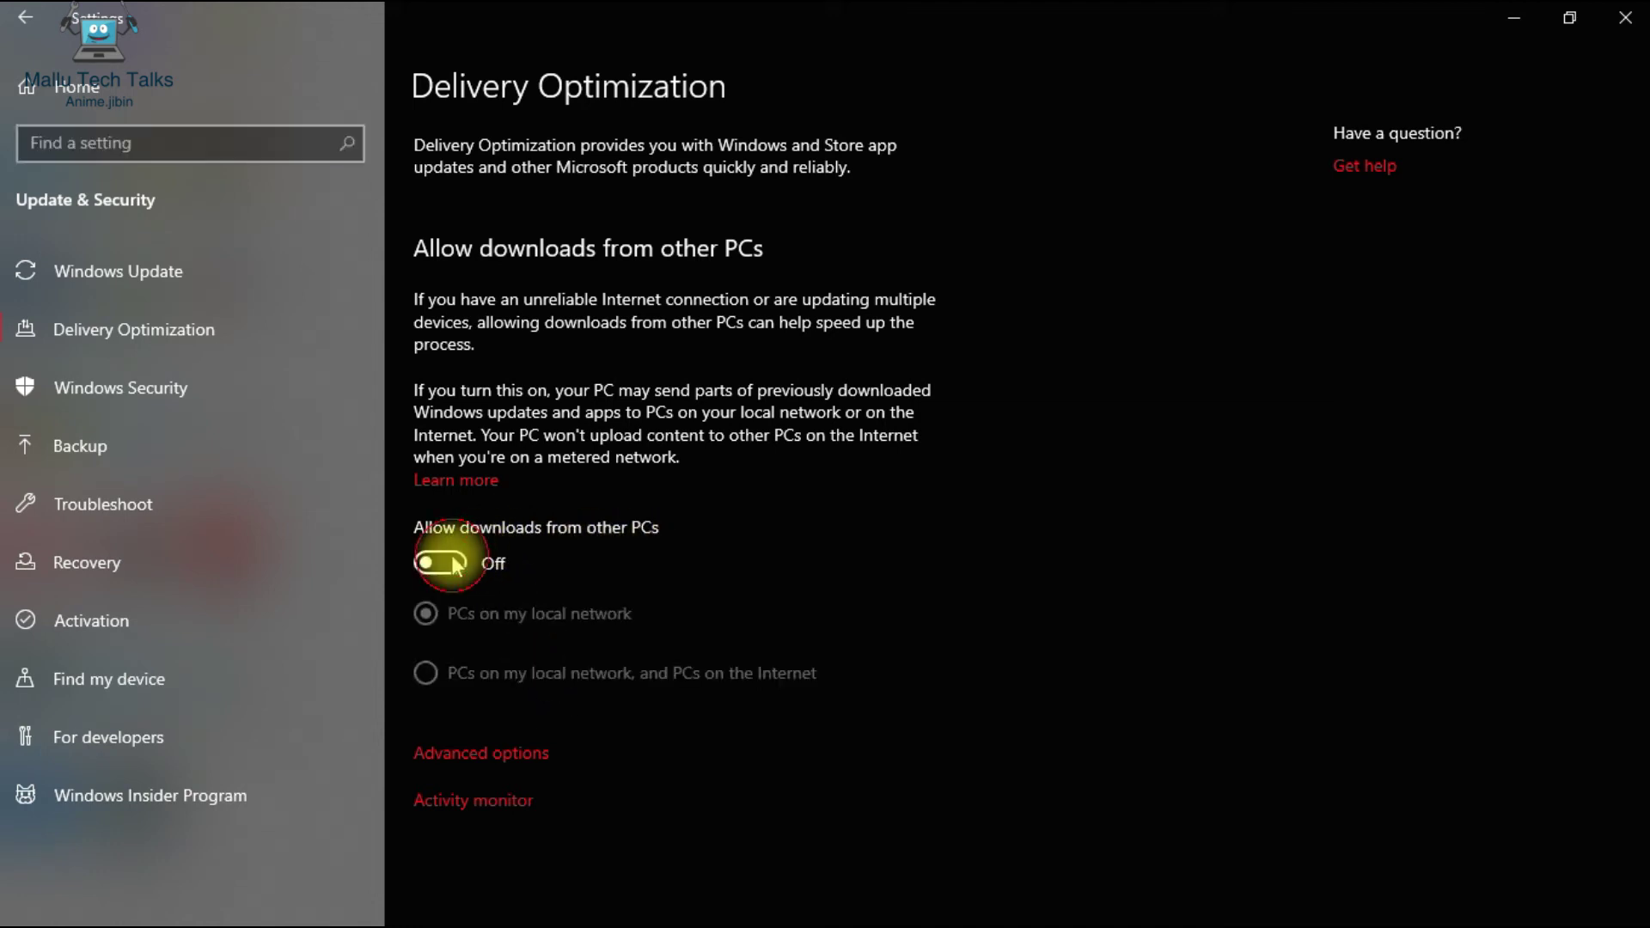
pyautogui.click(453, 566)
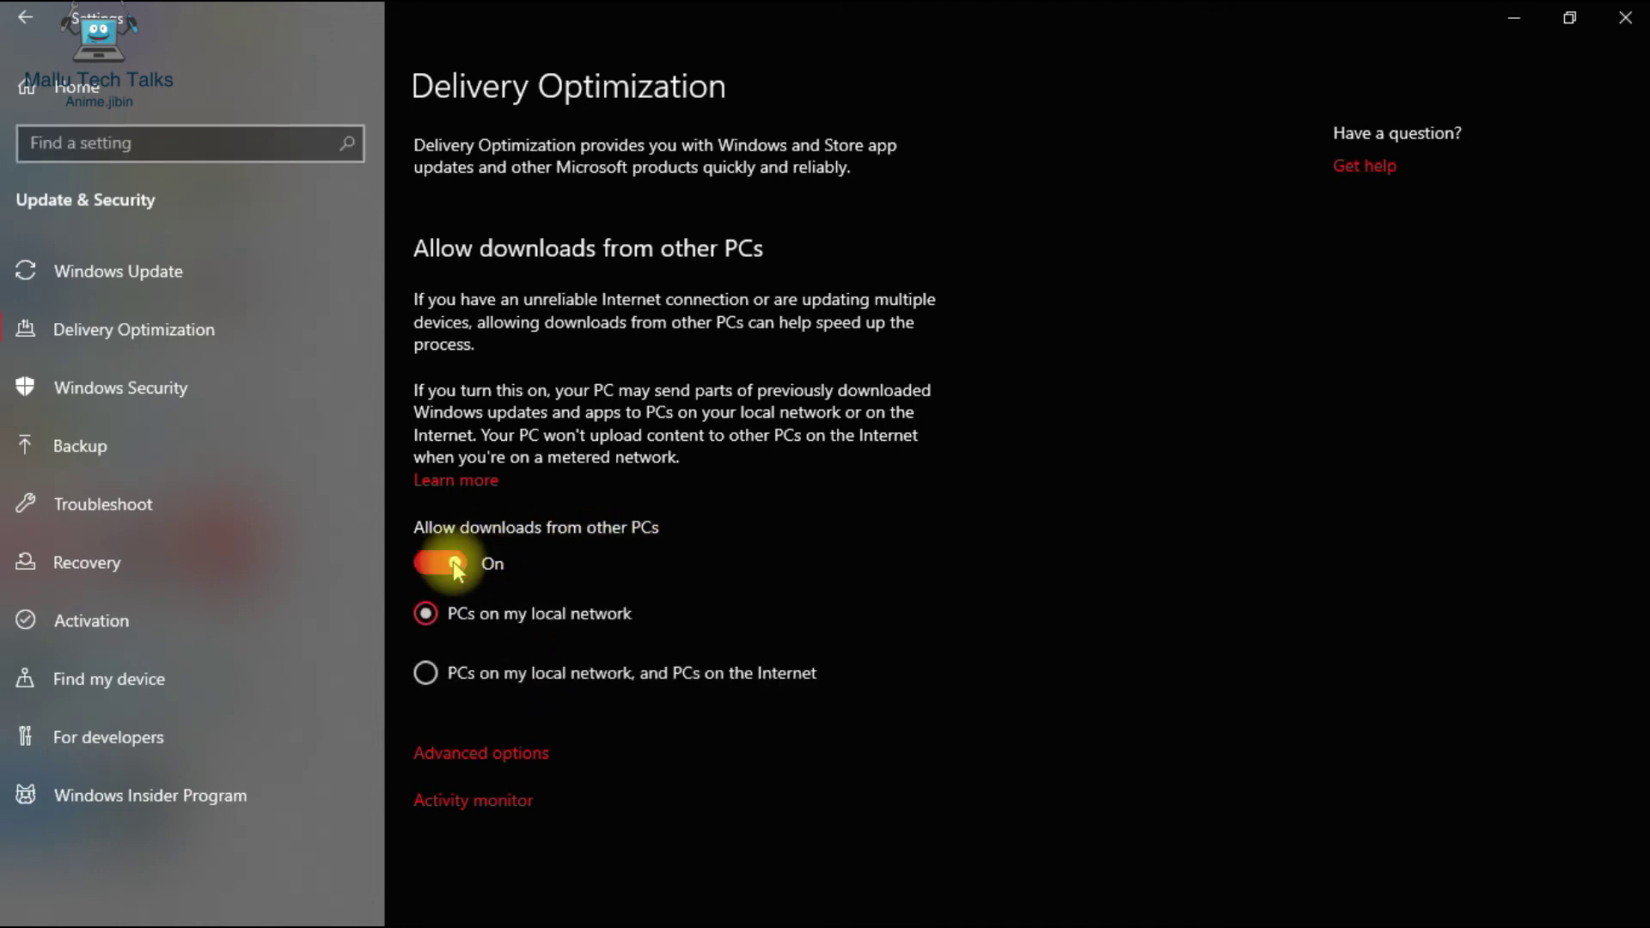
pyautogui.click(455, 565)
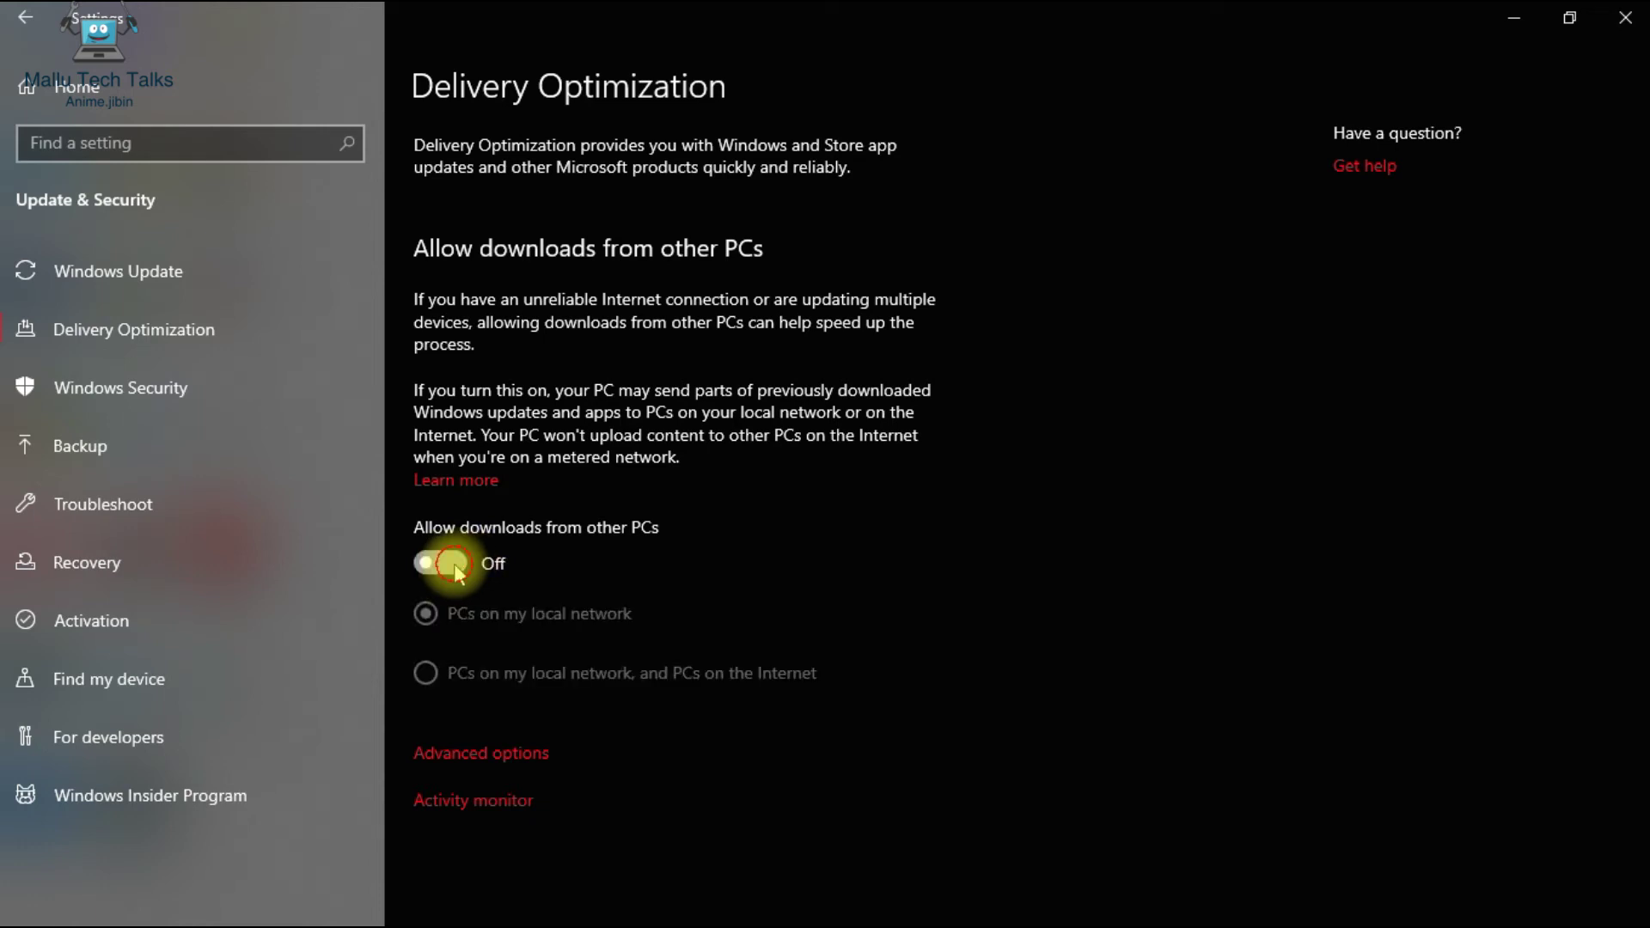
pyautogui.click(454, 563)
pyautogui.click(455, 564)
pyautogui.click(453, 564)
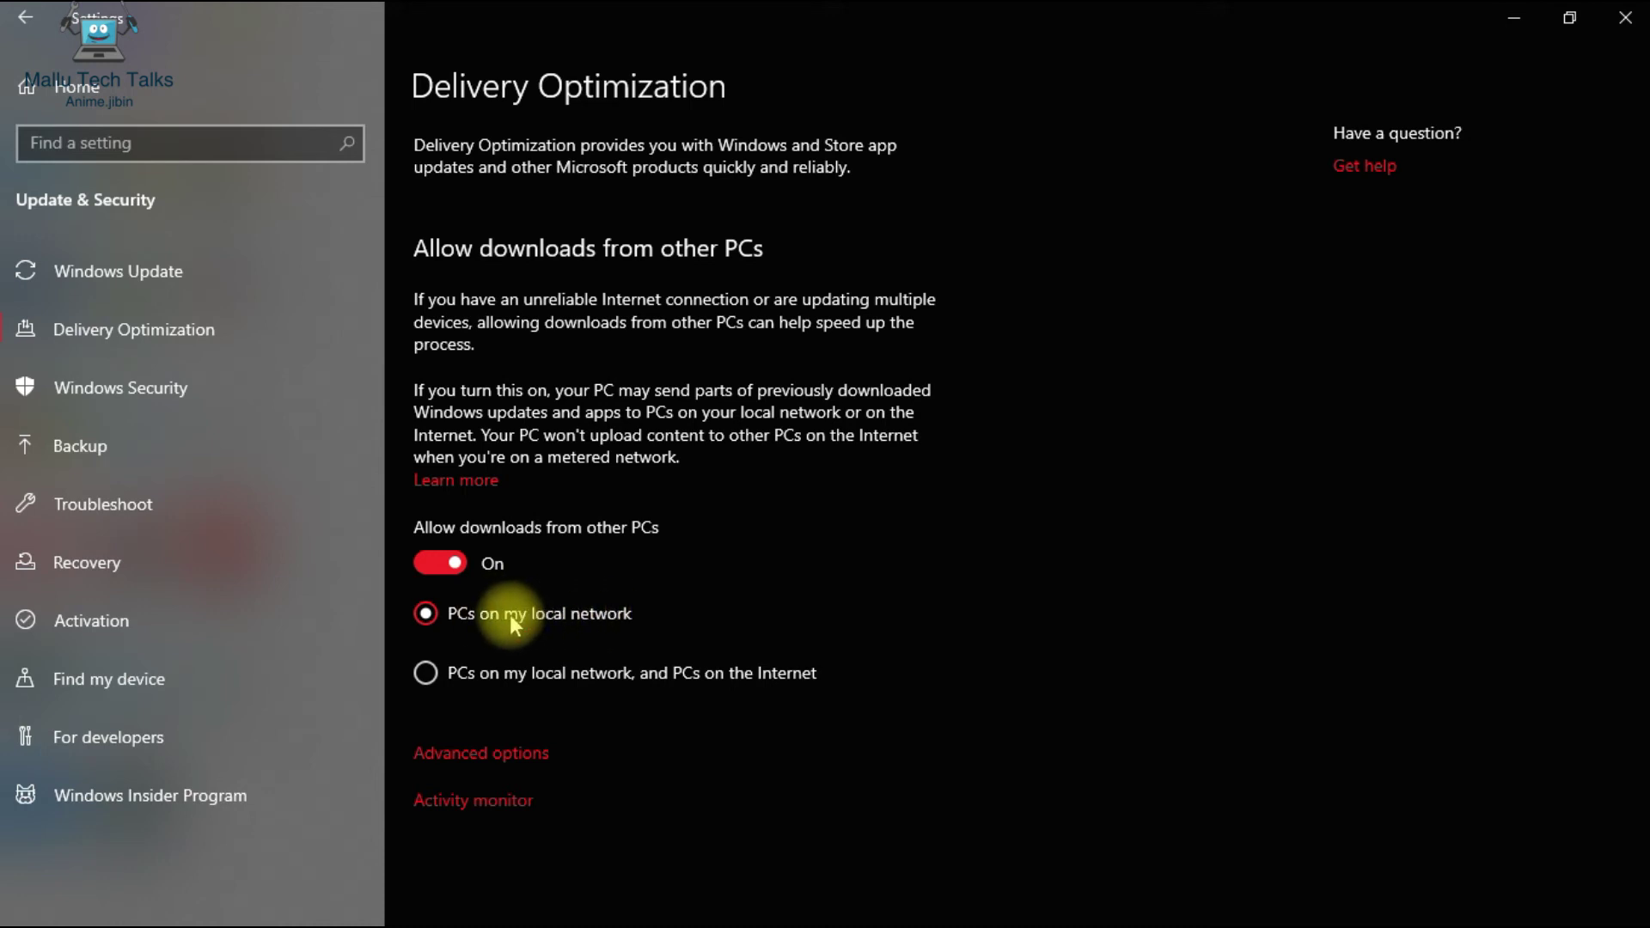
# - Try the local network and Internet download source, return to "PCs on my local network", and turn off downloads from other PCs
pyautogui.click(543, 675)
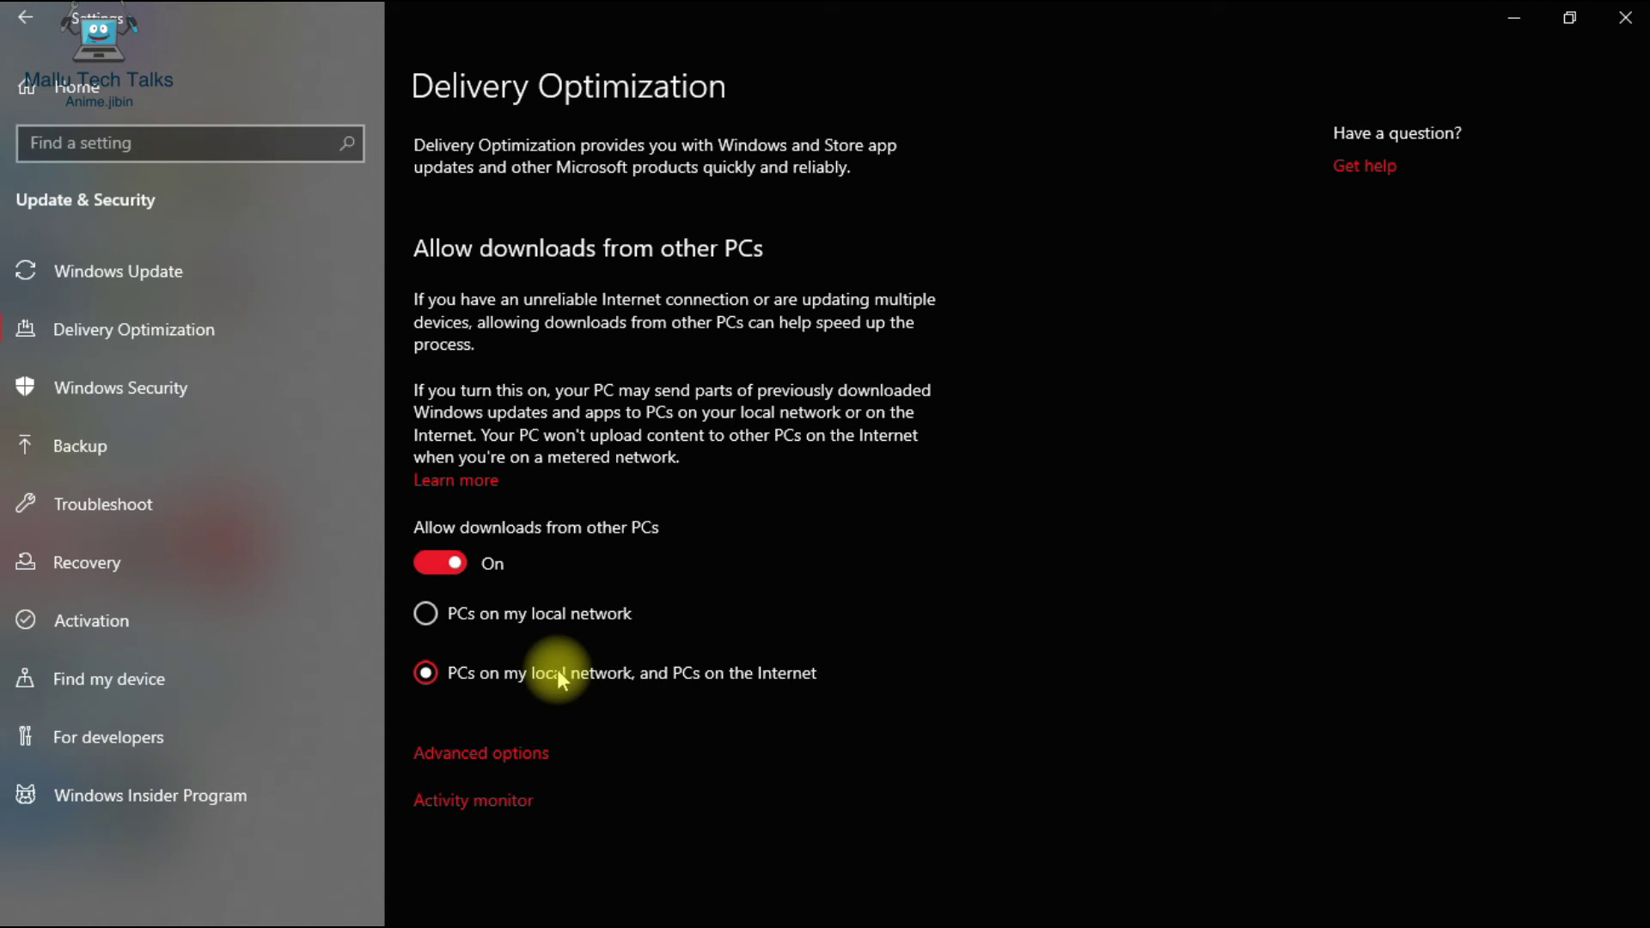
pyautogui.click(536, 615)
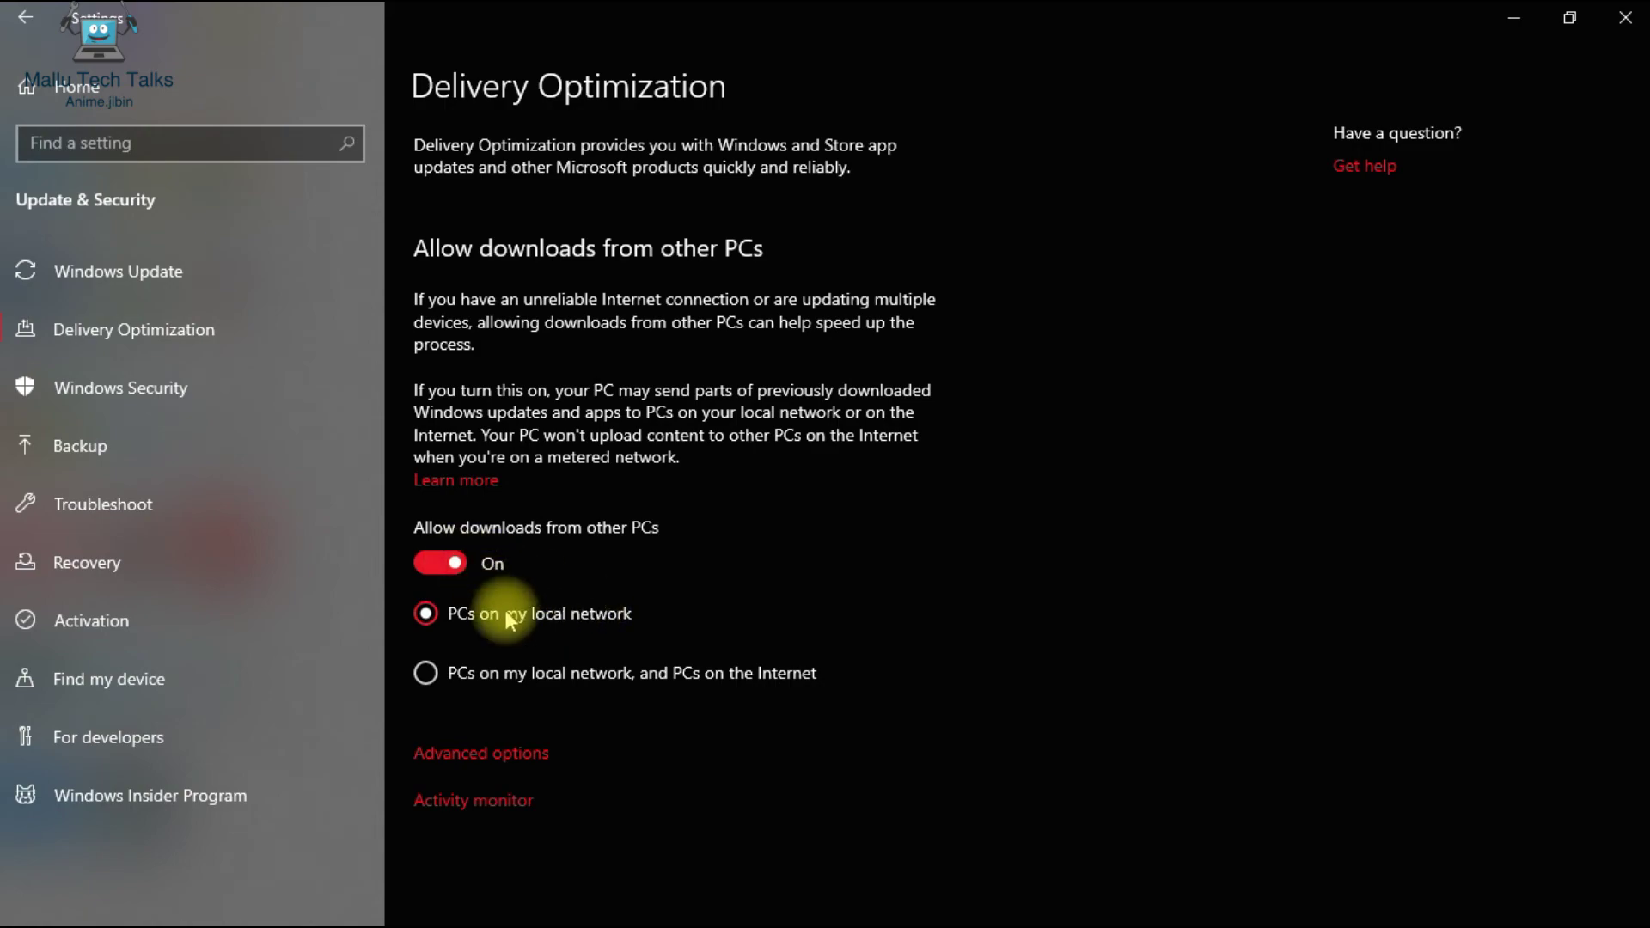
pyautogui.click(458, 563)
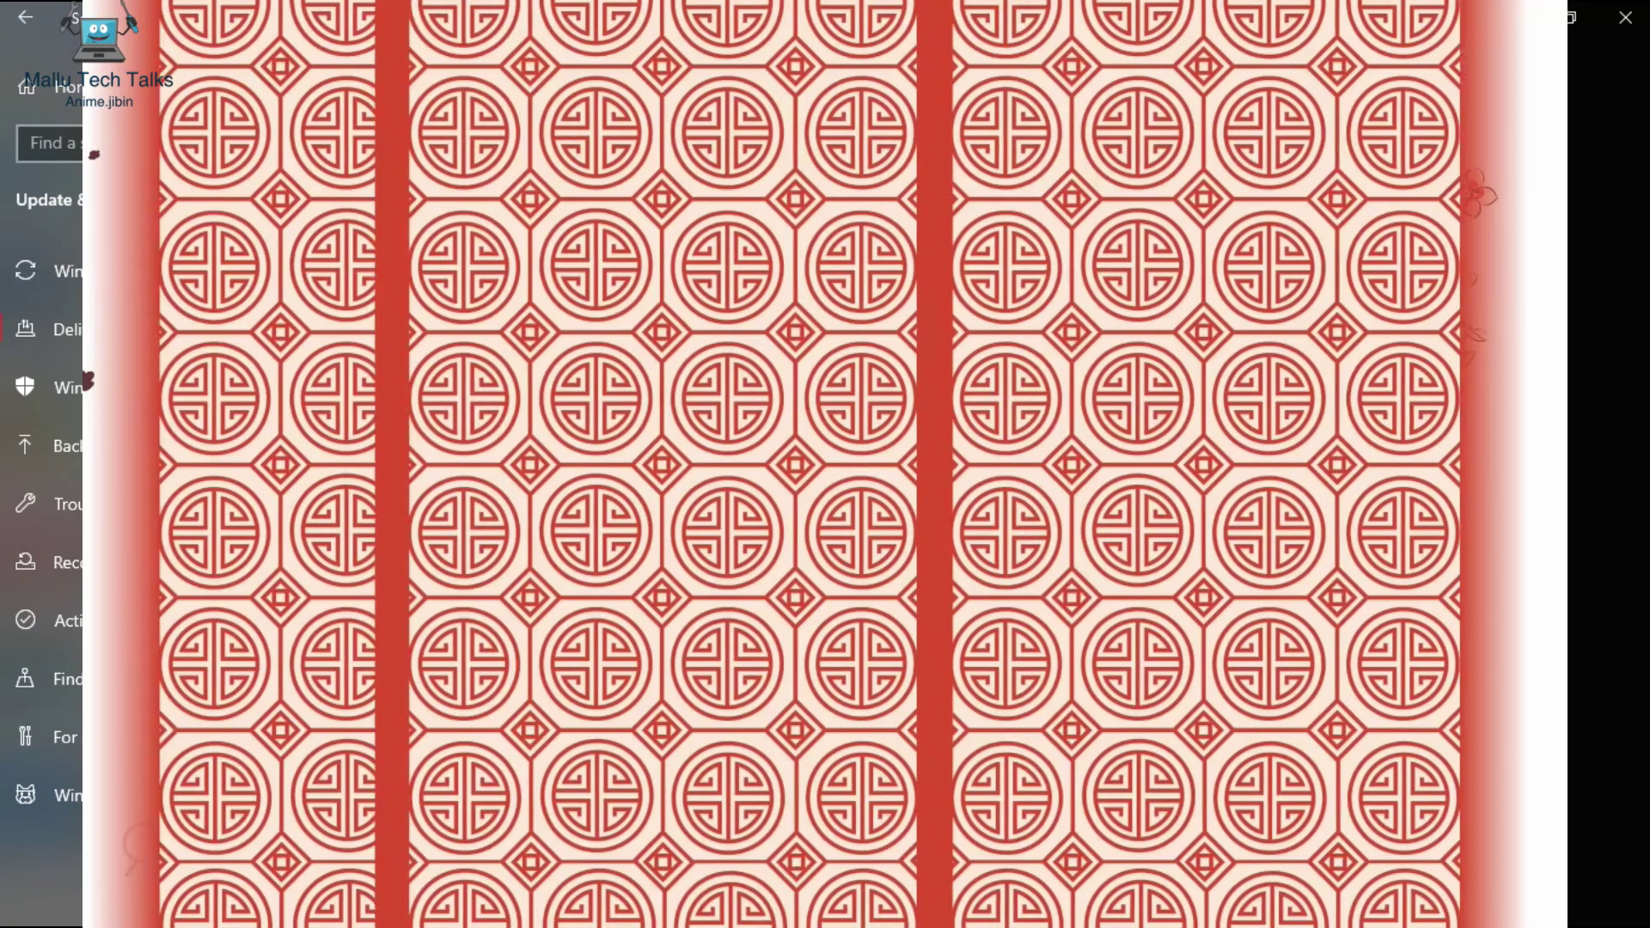